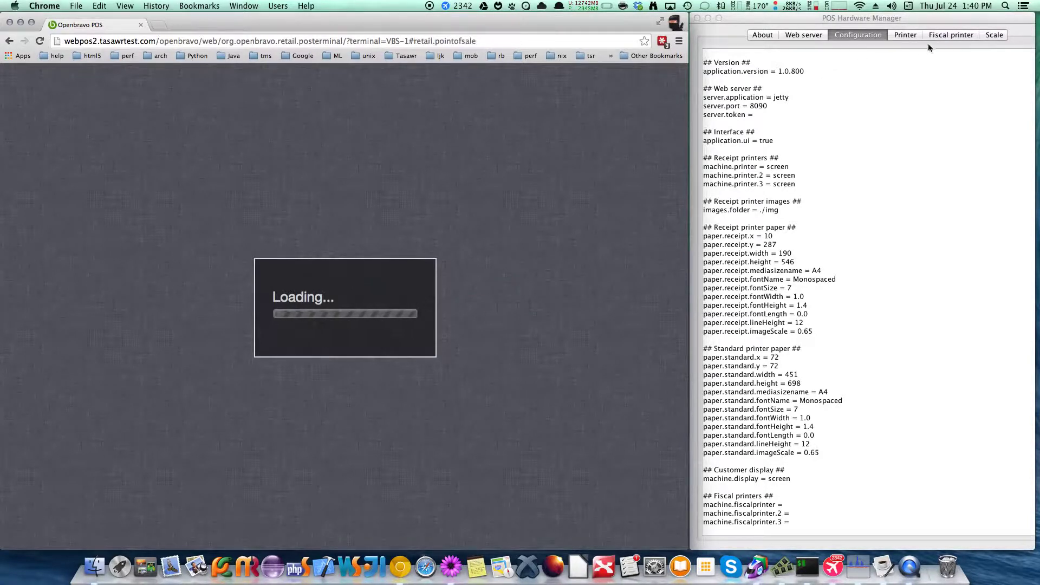
Step: Display the first screen printer's output in POS Hardware Manager
left_click(905, 34)
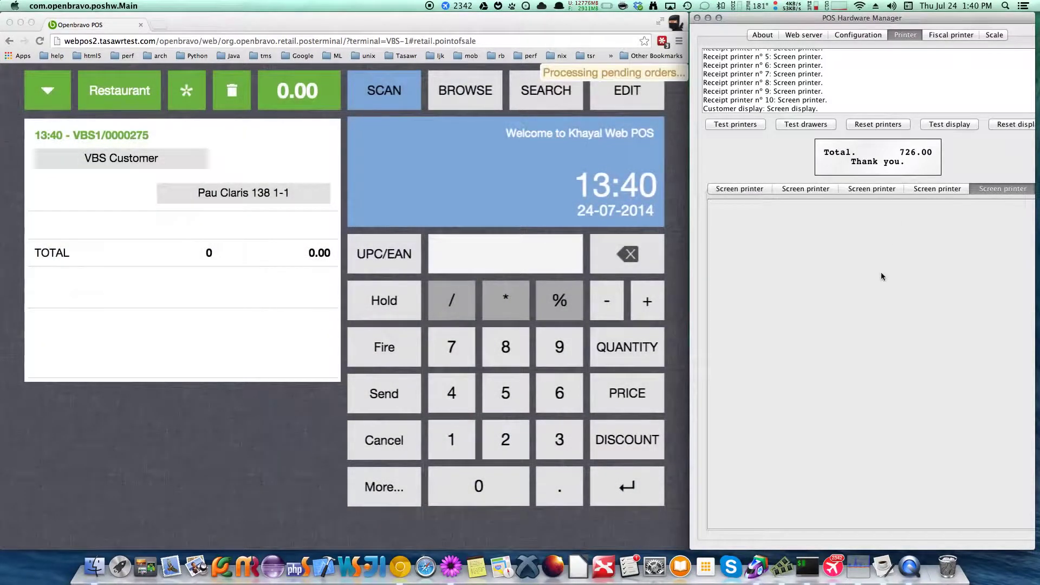
left_click(760, 190)
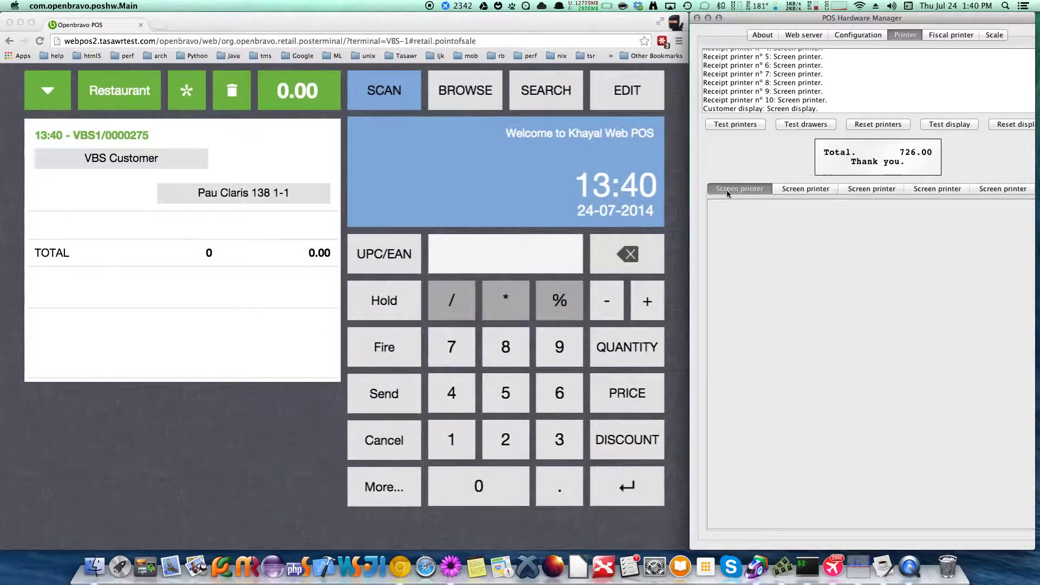
Step: Open the restaurant table layout in the web POS and switch between Single Floor and Family Floor, finishing on Family Floor
left_click(117, 87)
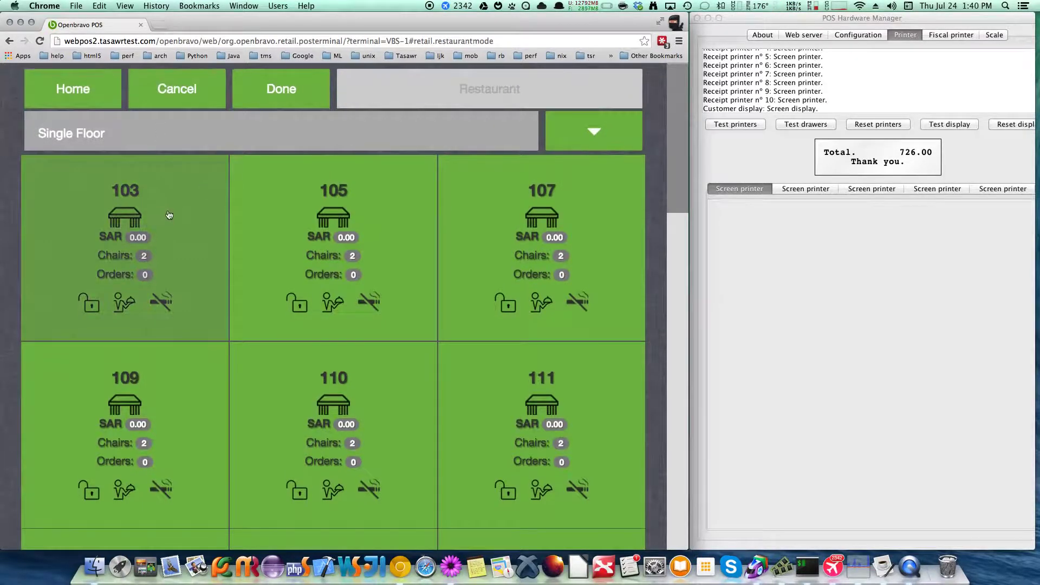
left_click(599, 136)
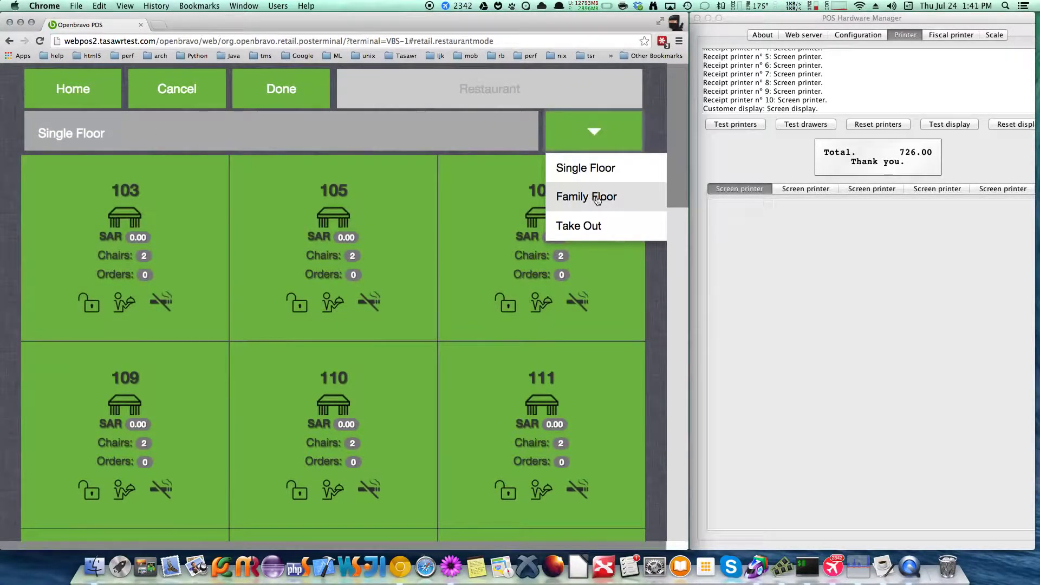
left_click(597, 200)
left_click(594, 132)
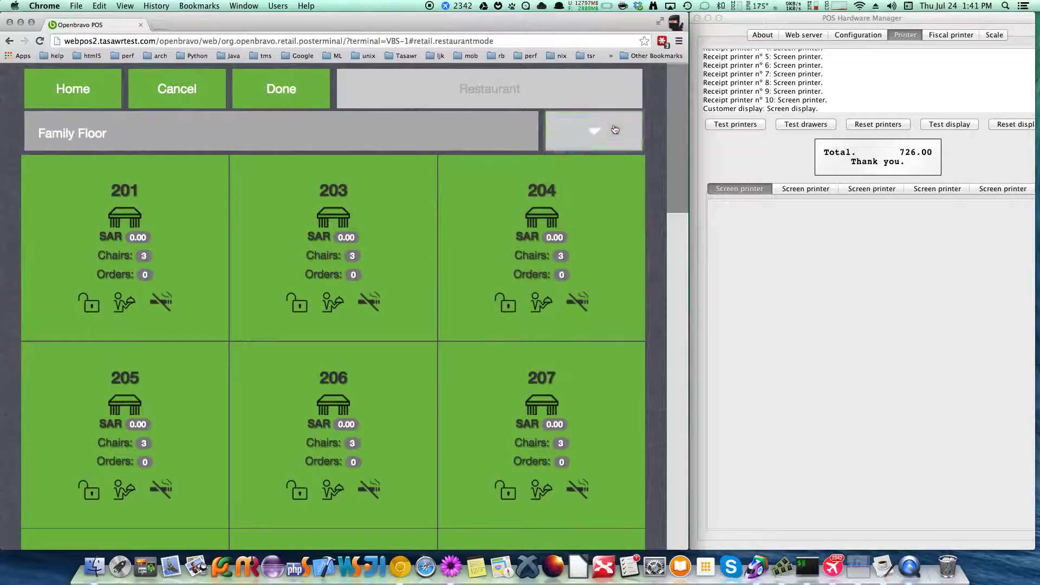
left_click(587, 168)
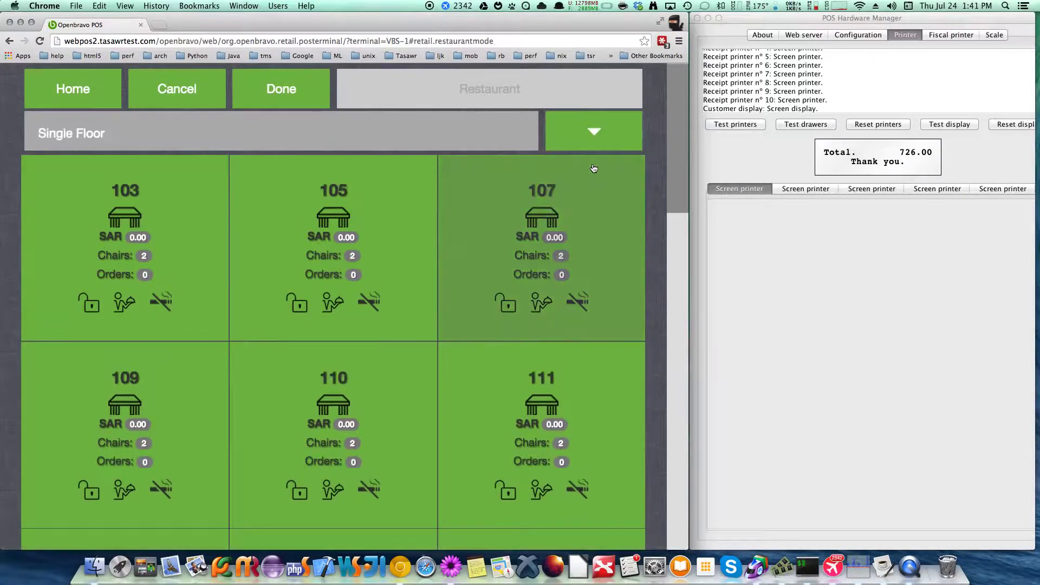
left_click(606, 130)
left_click(590, 200)
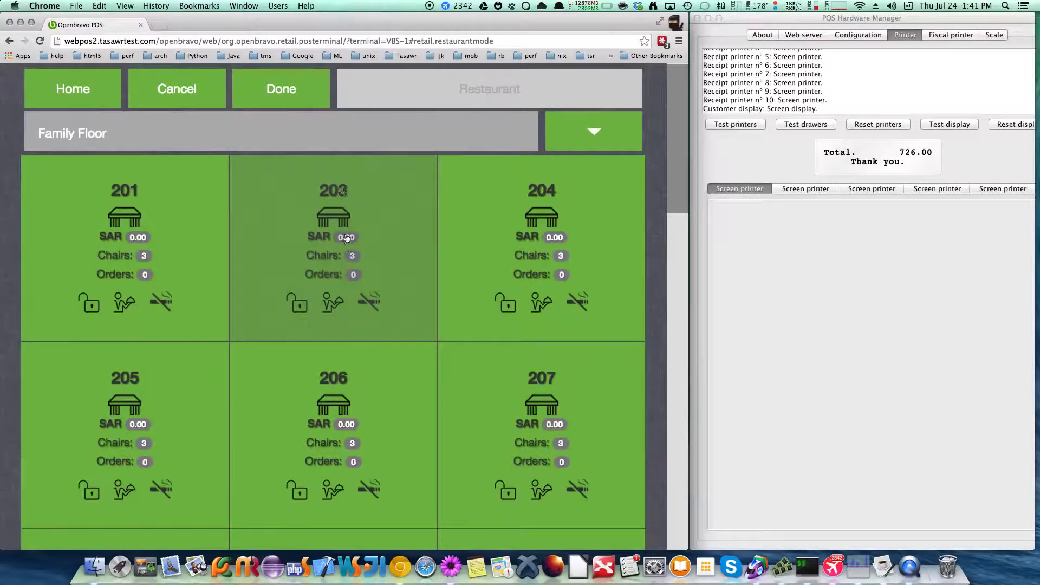
Step: Open table 203 and assign the second customer in the customer list to its receipt
left_click(344, 193)
left_click(488, 200)
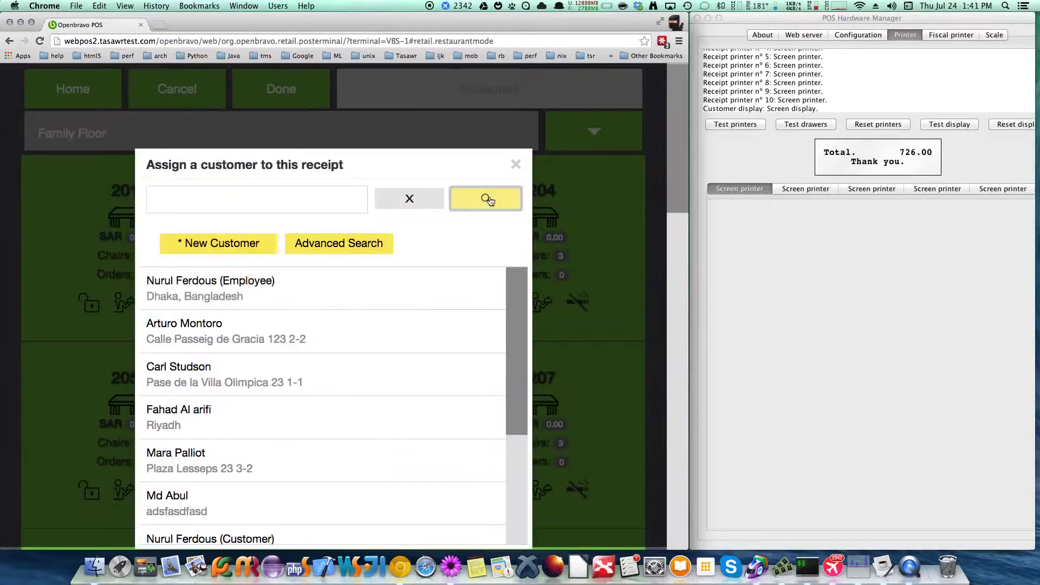
left_click(324, 338)
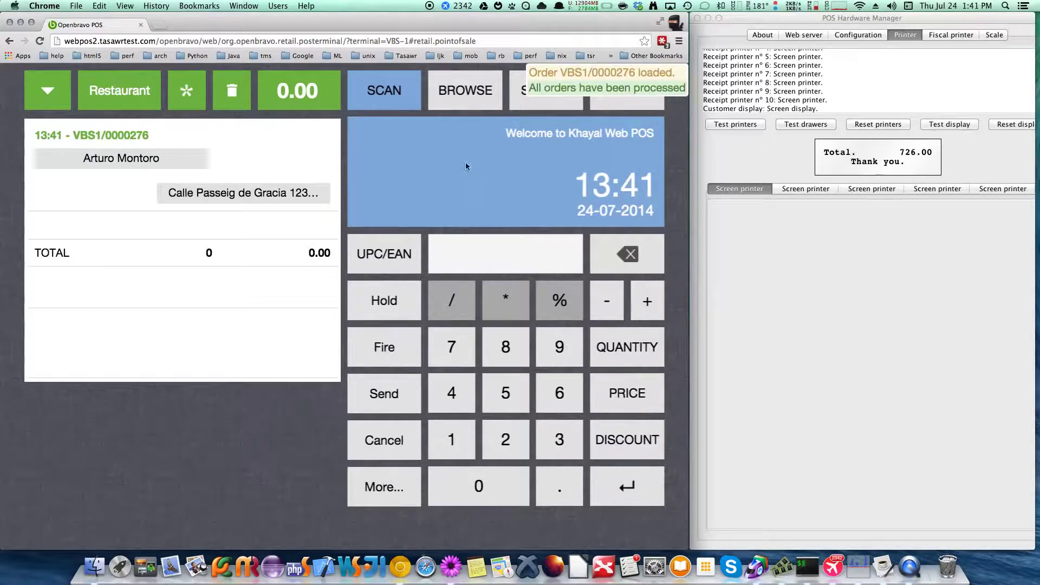
Step: Add Banana Caramel French Toast Skillet, Belgian Waffle Slam, All-American Slam, and Shrimp and corn bisque to table 203's order
left_click(479, 86)
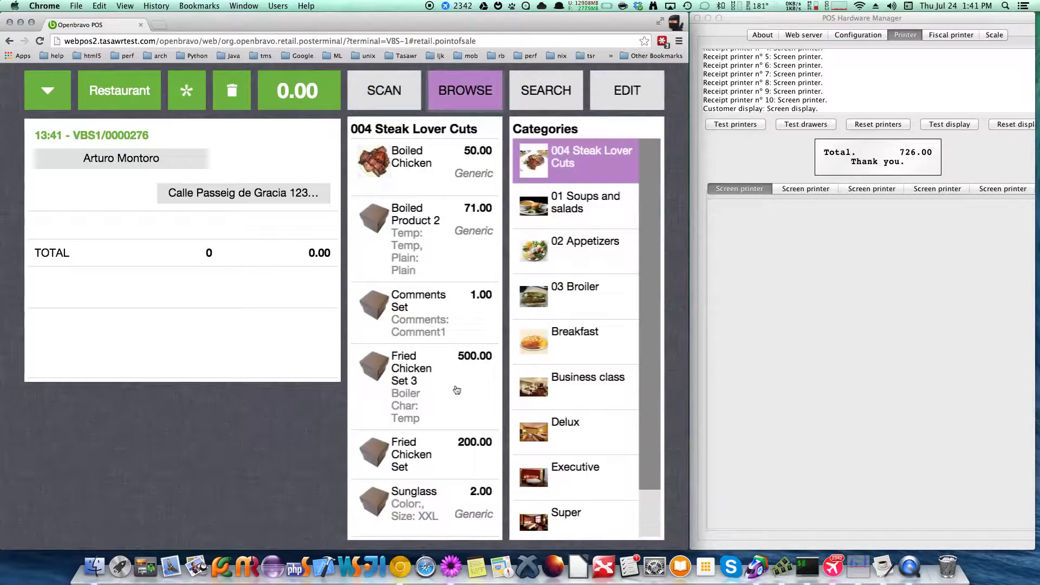
left_click(592, 336)
left_click(426, 254)
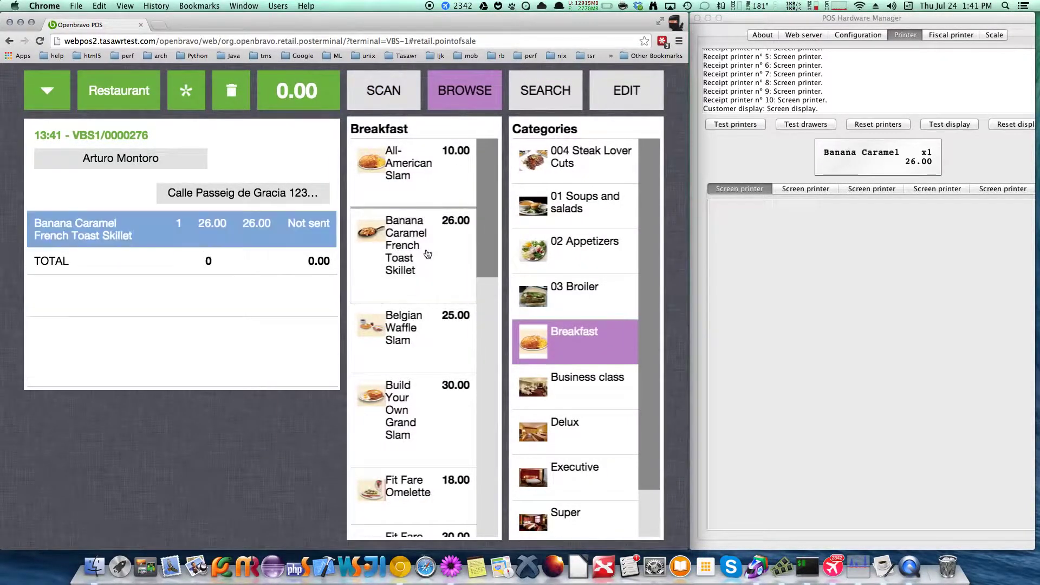
left_click(413, 347)
left_click(442, 182)
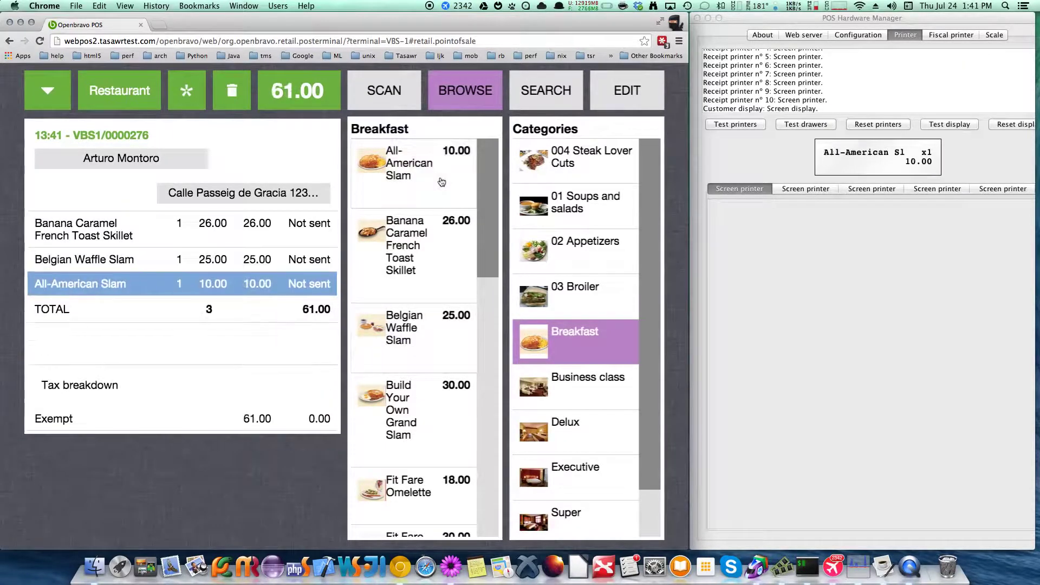
left_click(595, 227)
left_click(417, 165)
left_click(277, 383)
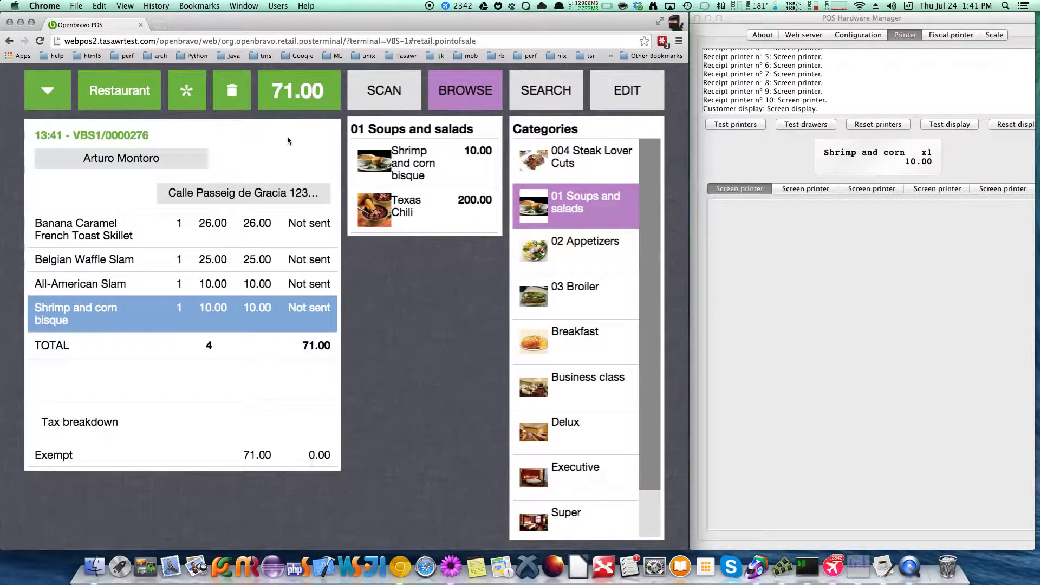
Step: Reopen table 203's order from the restaurant layout and pay its full amount in cash
left_click(138, 94)
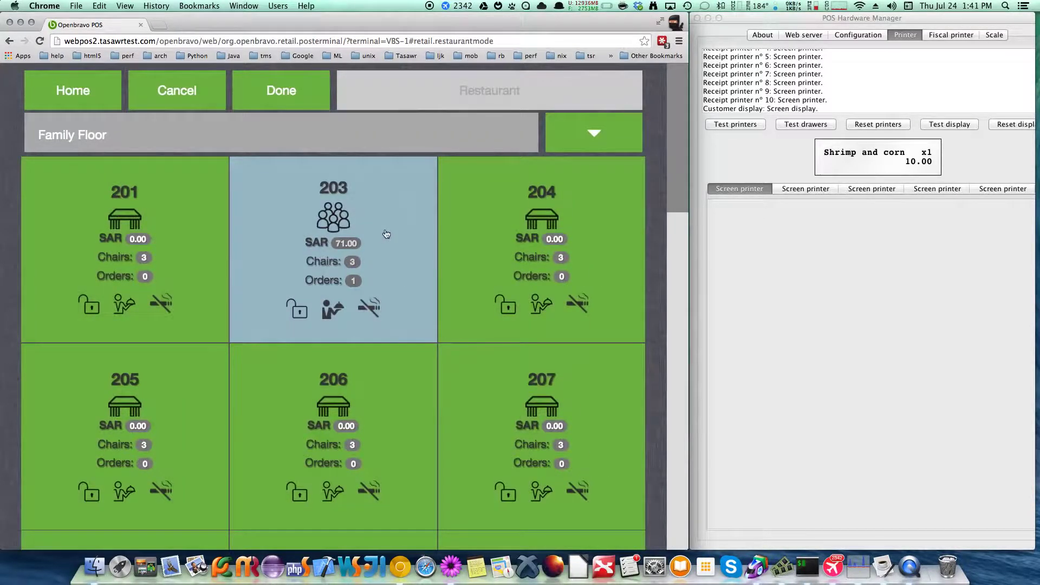
left_click(384, 231)
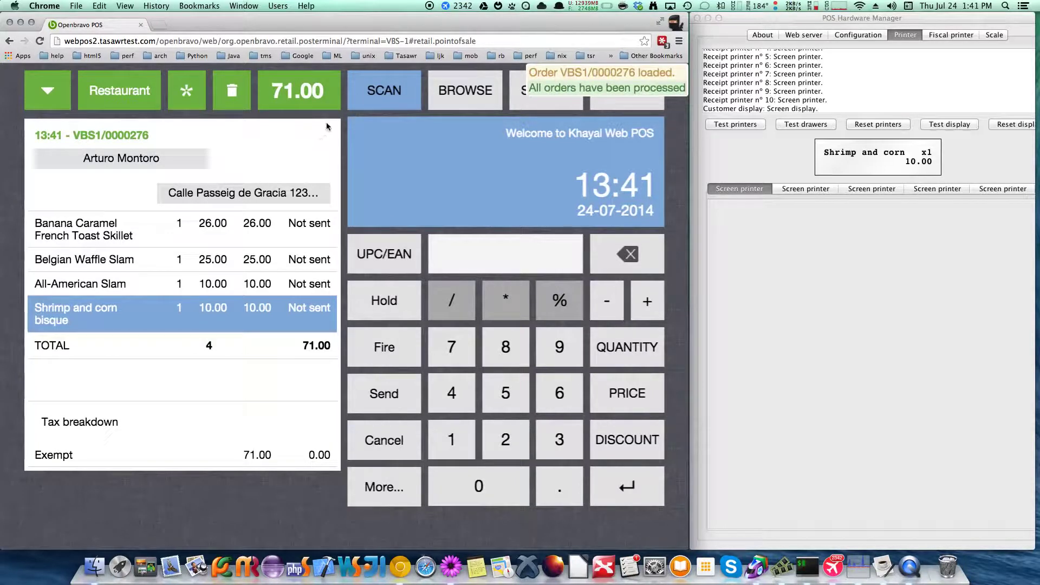
left_click(324, 79)
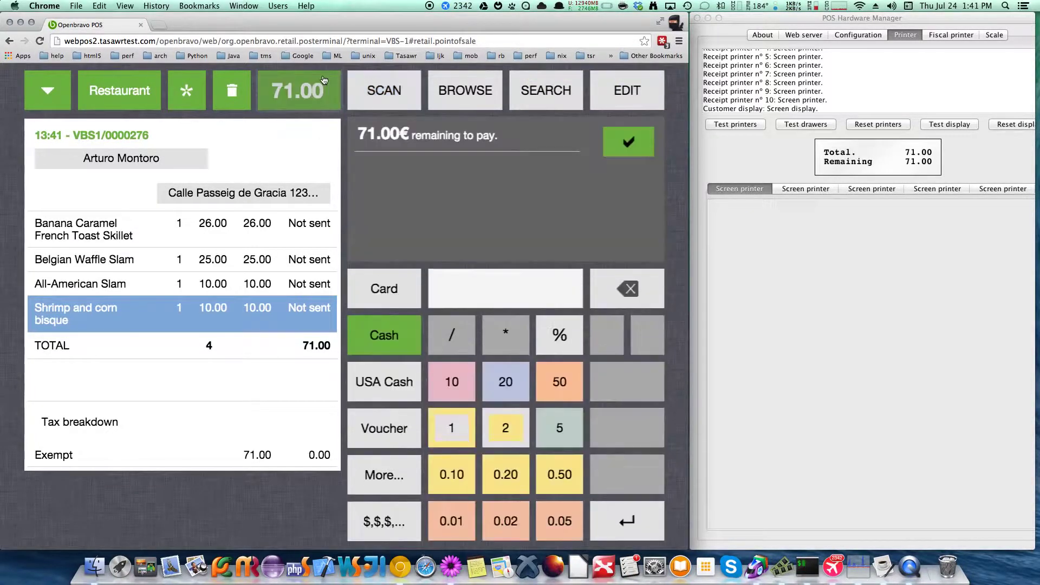
left_click(630, 140)
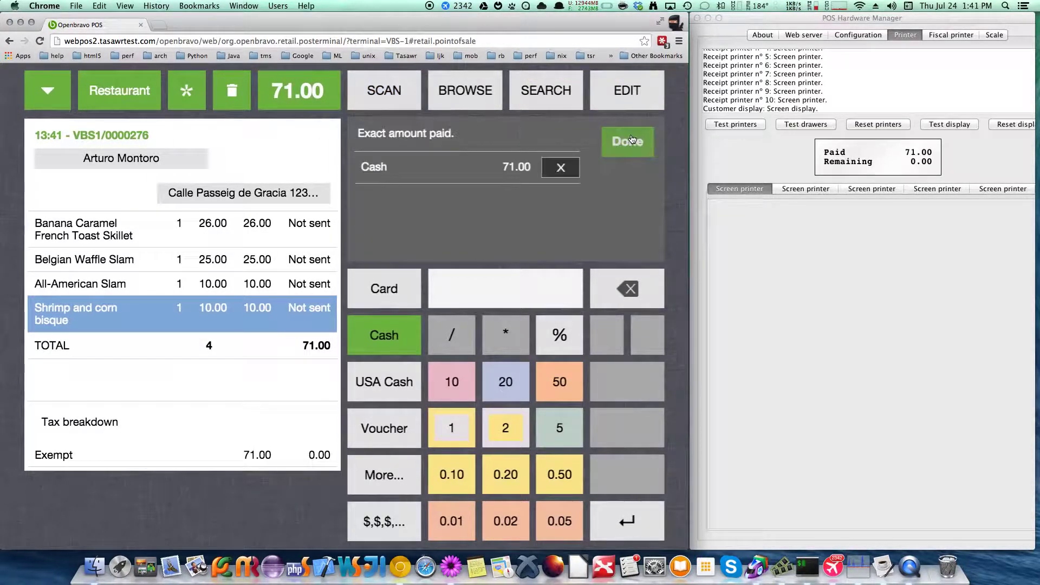
left_click(945, 164)
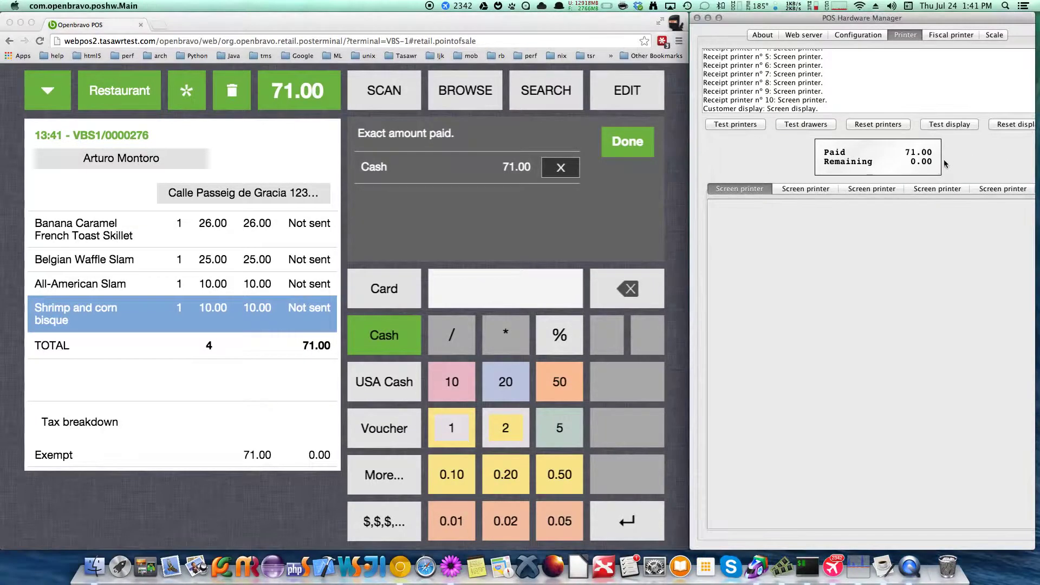
left_click(631, 149)
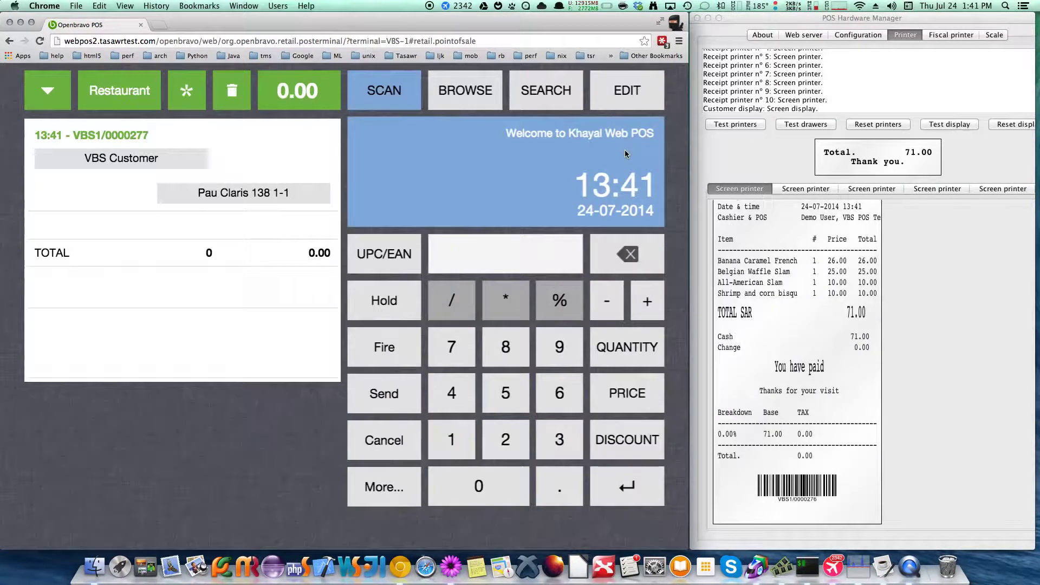
Step: Examine the printed receipt for table 203 in POS Hardware Manager
left_click(795, 352)
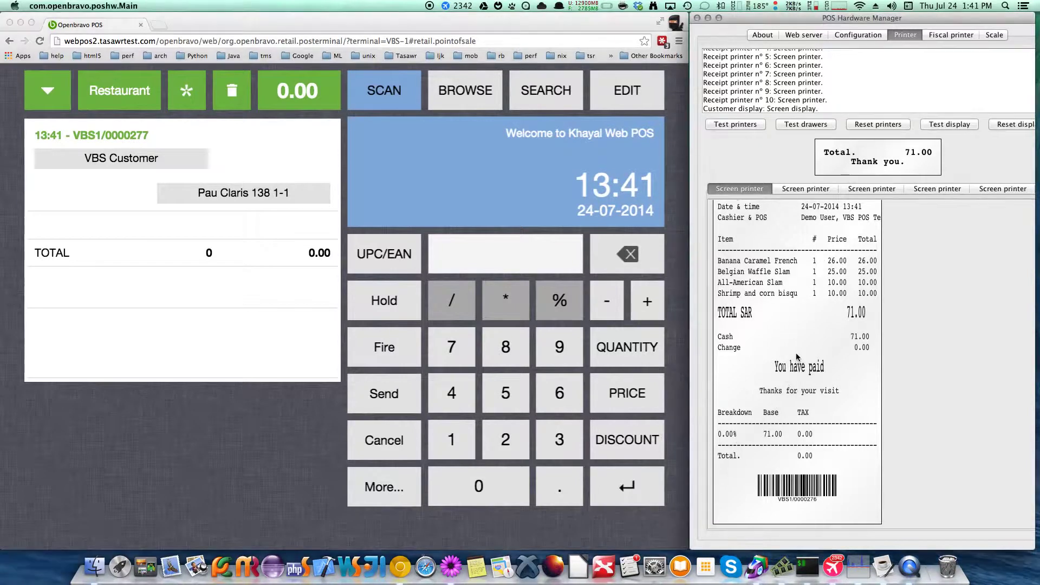
scroll(795, 353, "up", 2)
scroll(796, 356, "down", 1)
Step: Open table 204 on the Family Floor and assign the second customer in the list to its receipt
left_click(130, 91)
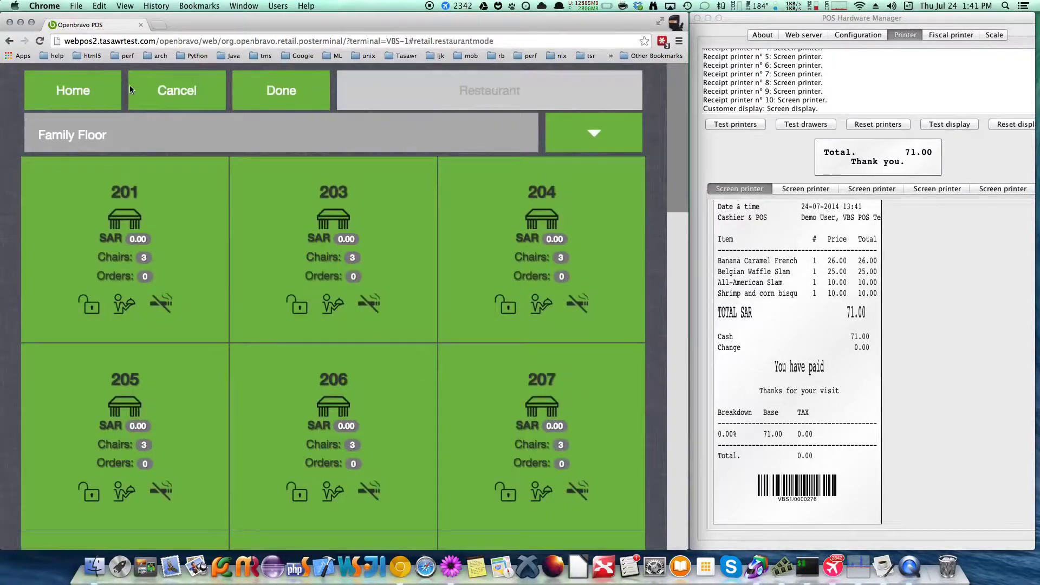
left_click(551, 238)
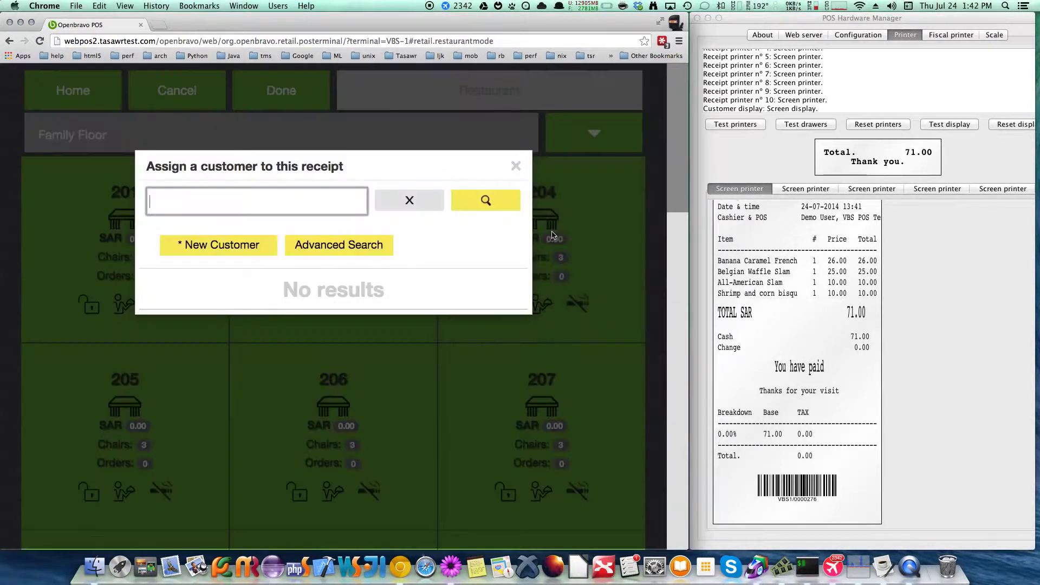
left_click(486, 202)
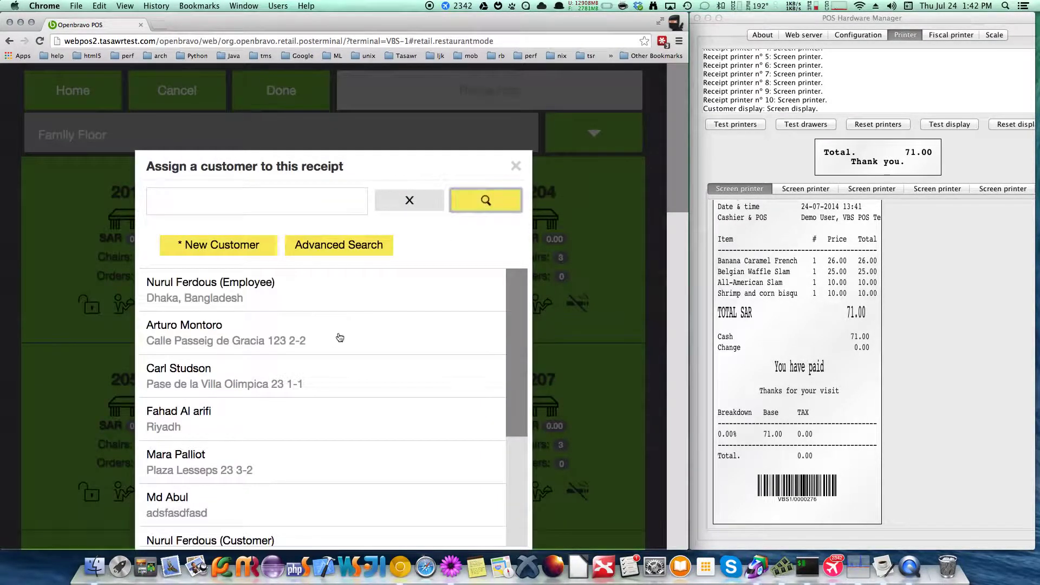
left_click(337, 337)
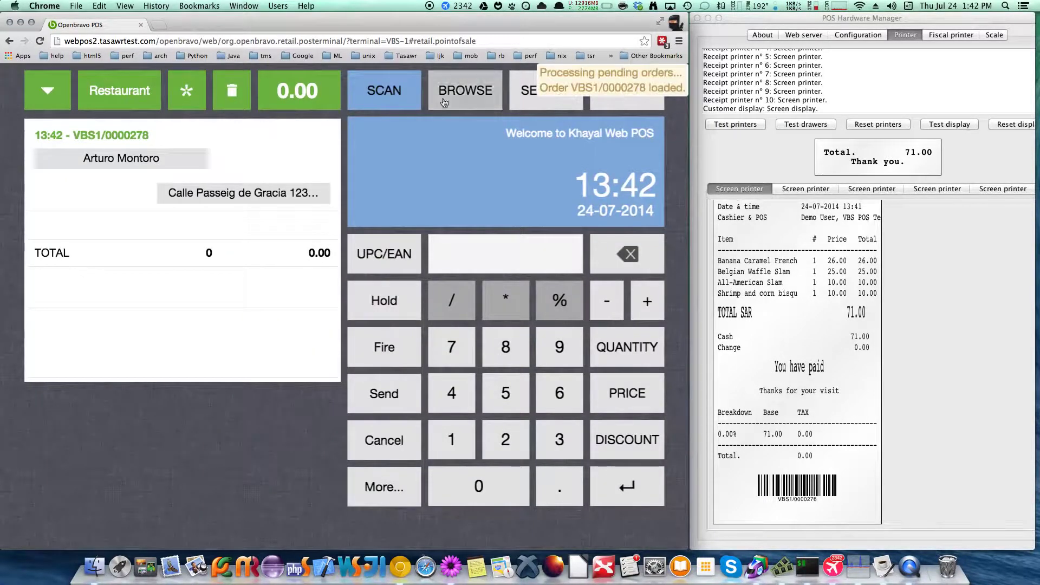
Step: Add Skirt Steak-12 oz from 03 Broiler and Smoked Boneless Rib Fingers from 02 Appetizers to table 204's order
left_click(462, 94)
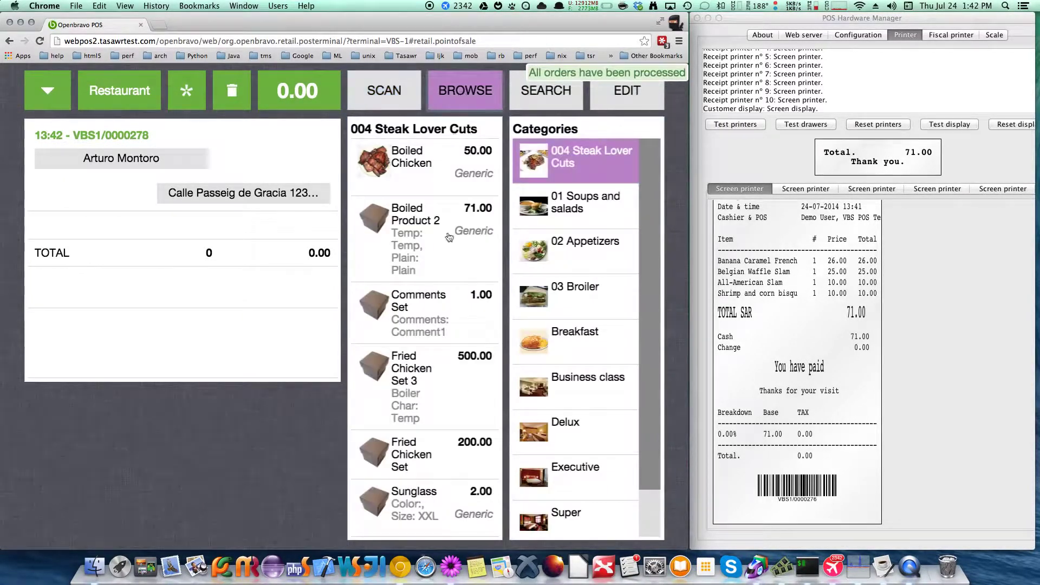
left_click(588, 279)
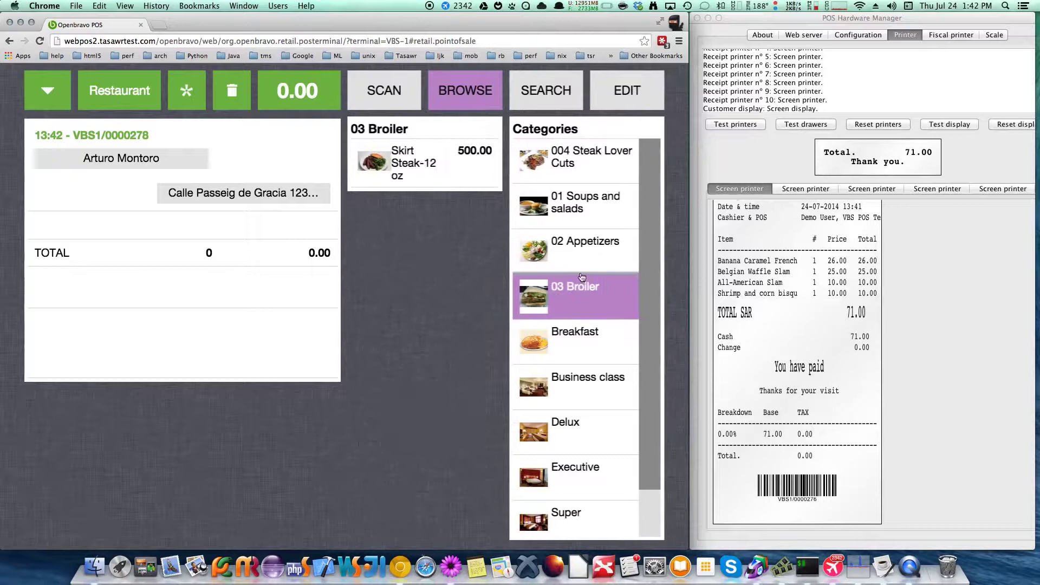
left_click(464, 180)
left_click(594, 253)
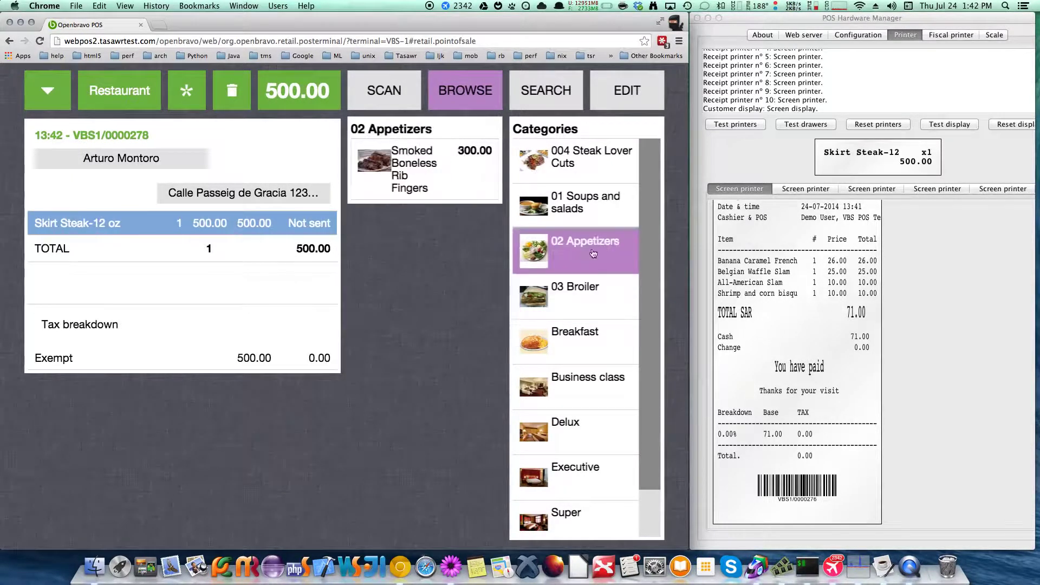
left_click(460, 164)
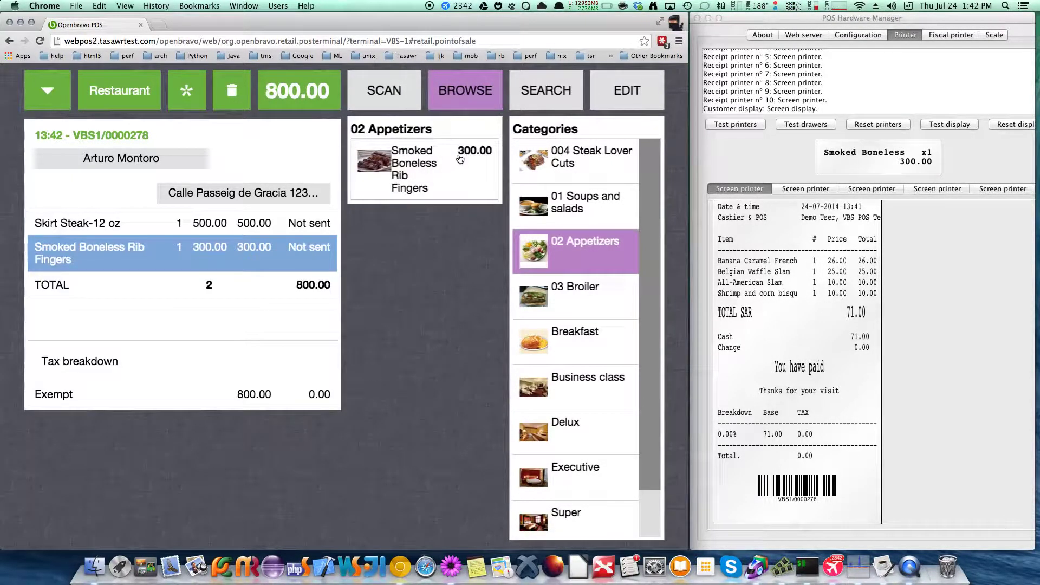
Step: Lock table 204 through the additional order actions
left_click(385, 91)
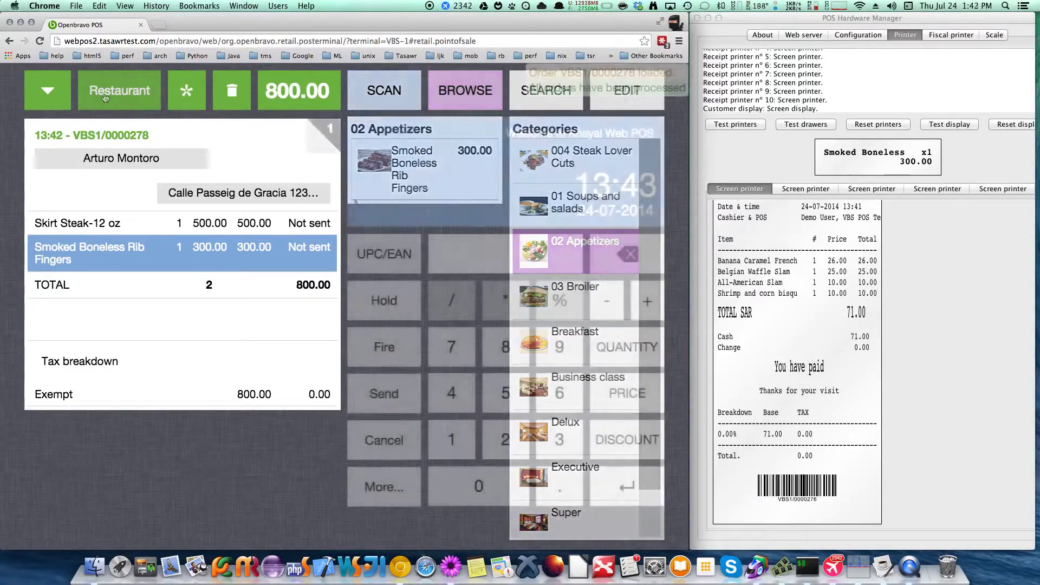
left_click(390, 487)
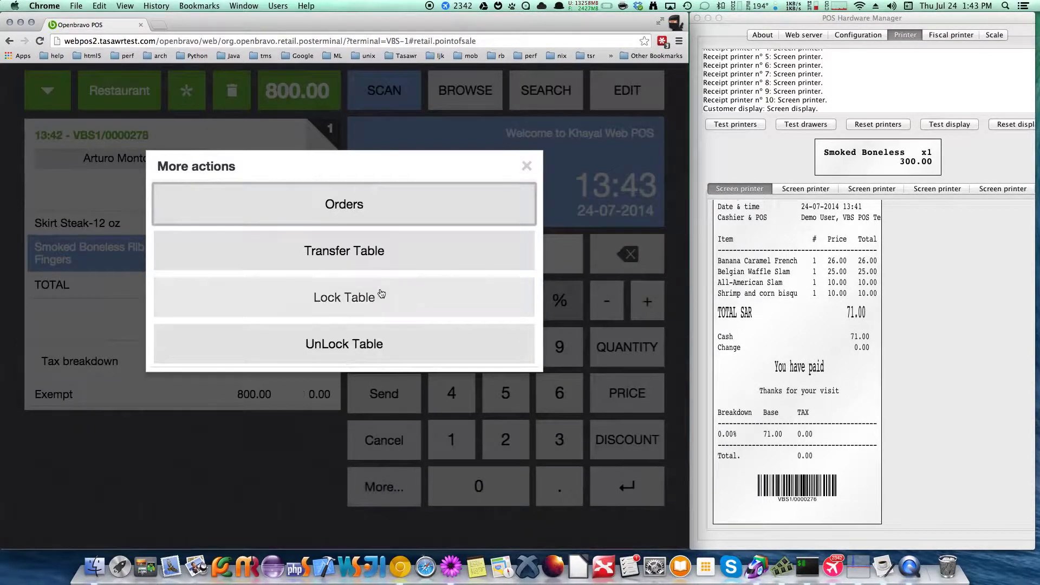
left_click(378, 300)
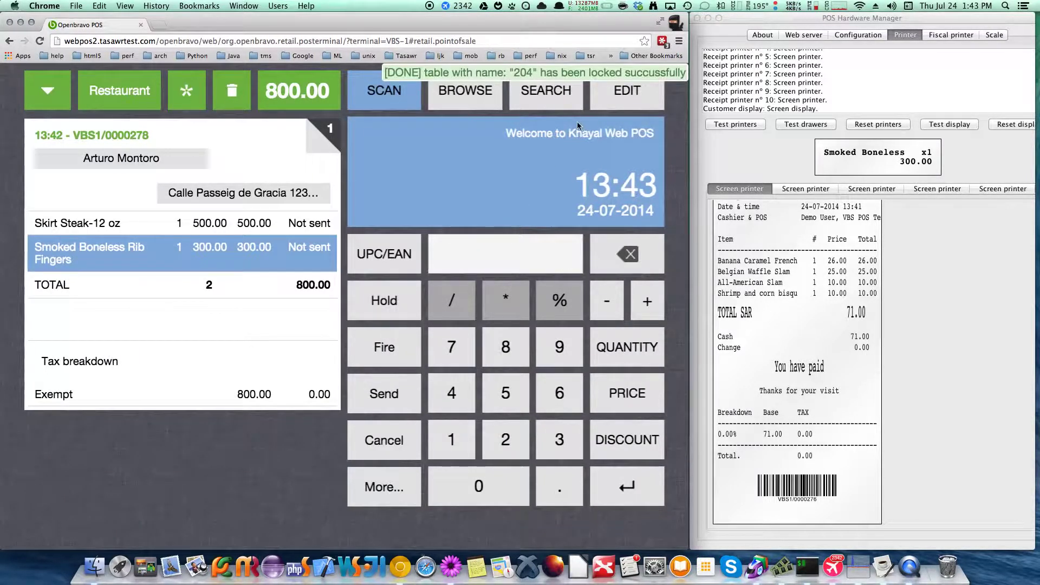
Step: Reopen locked table 204, pay its order in full with cash, and return to the restaurant table layout
left_click(117, 91)
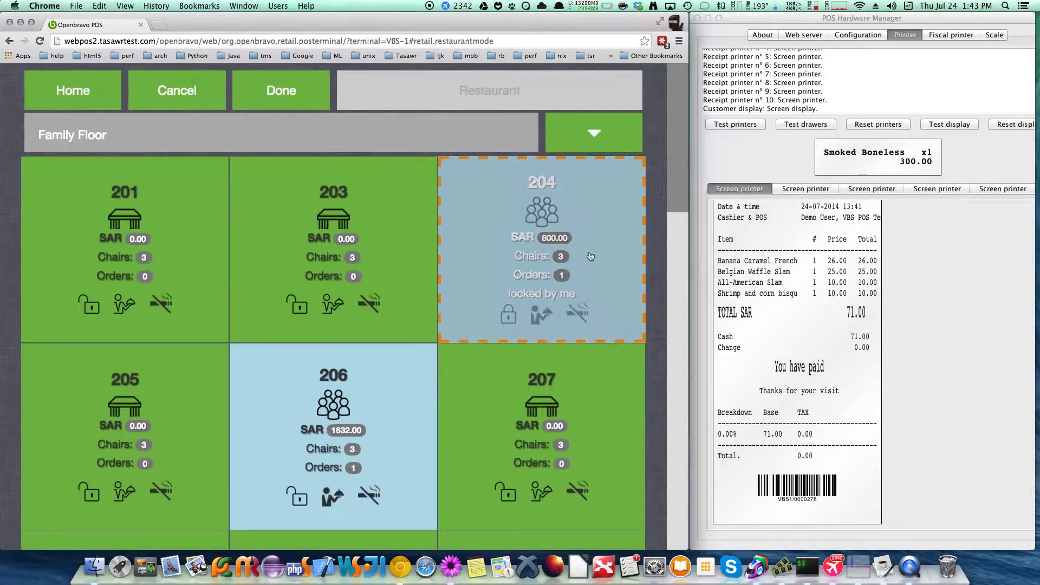
left_click(593, 216)
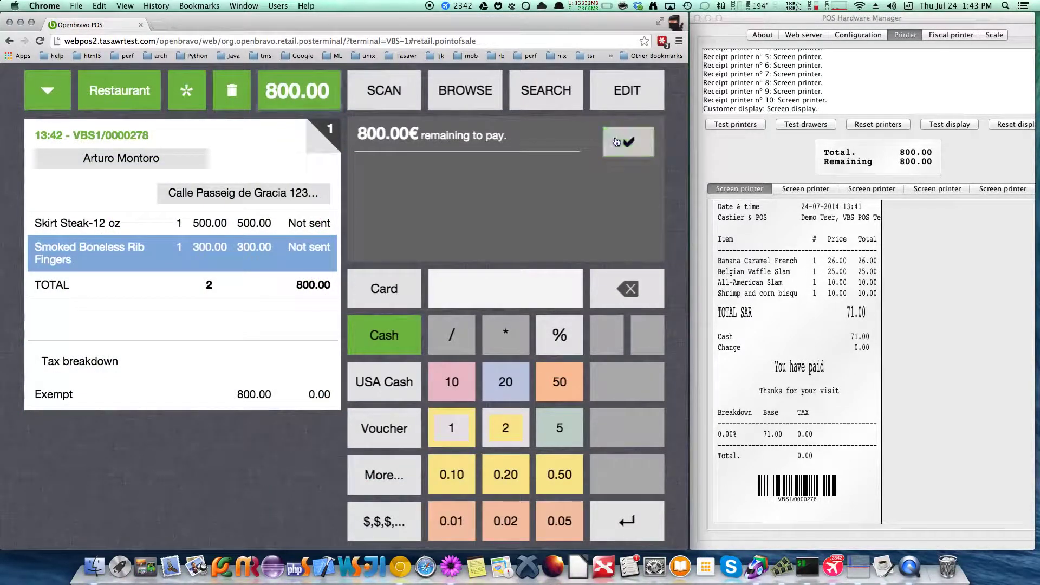
left_click(616, 142)
left_click(616, 142)
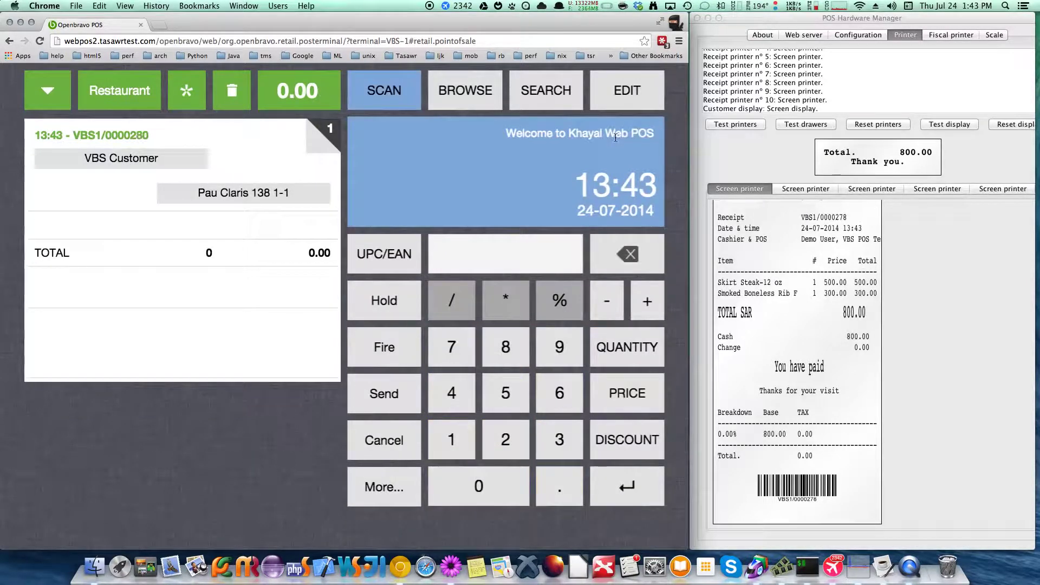
left_click(115, 98)
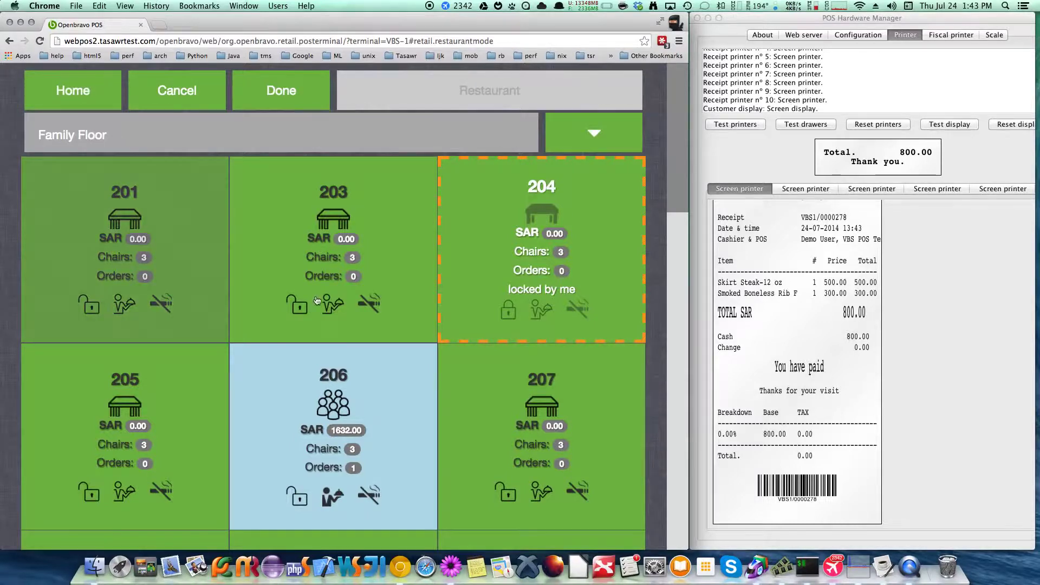
Step: Open locked table 204, unlock it through the additional order actions, and return to the restaurant table layout
left_click(454, 282)
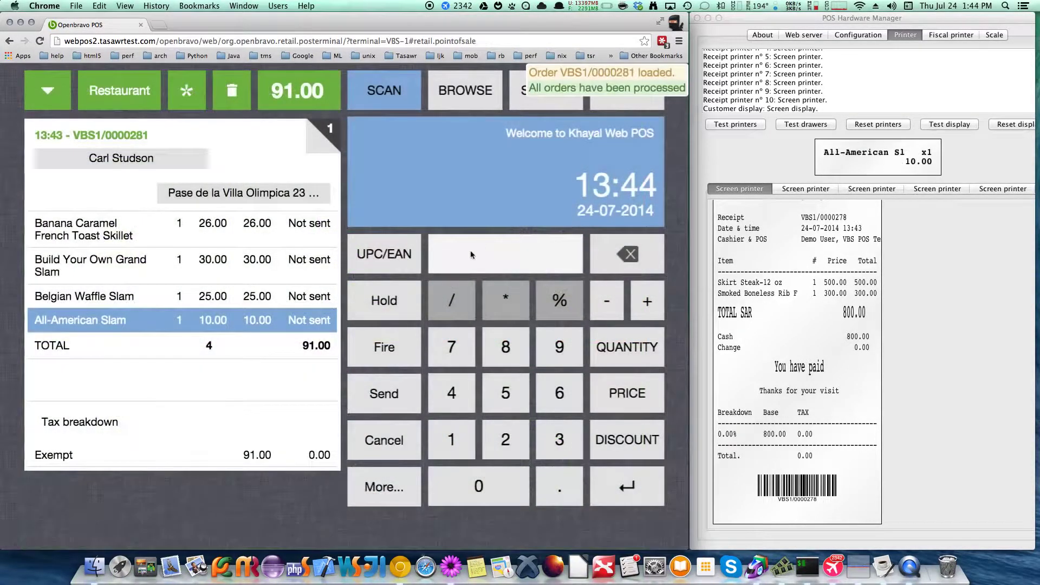
left_click(387, 486)
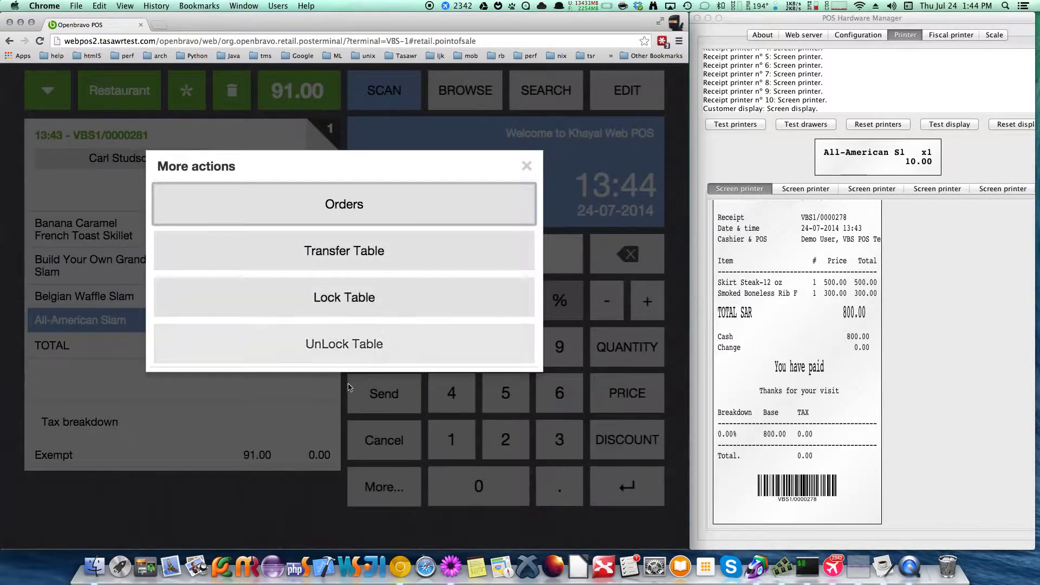
left_click(350, 346)
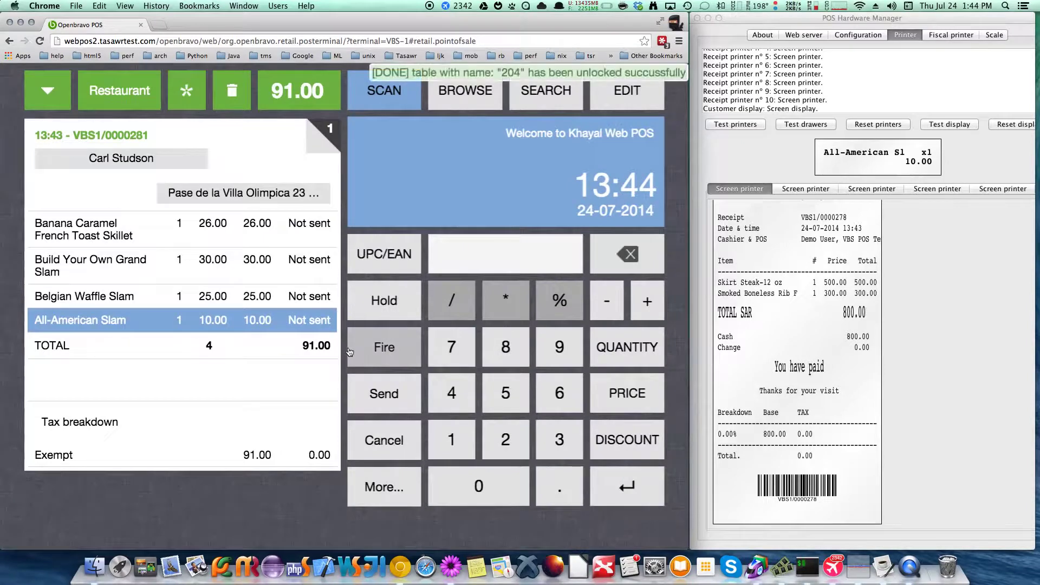
left_click(122, 90)
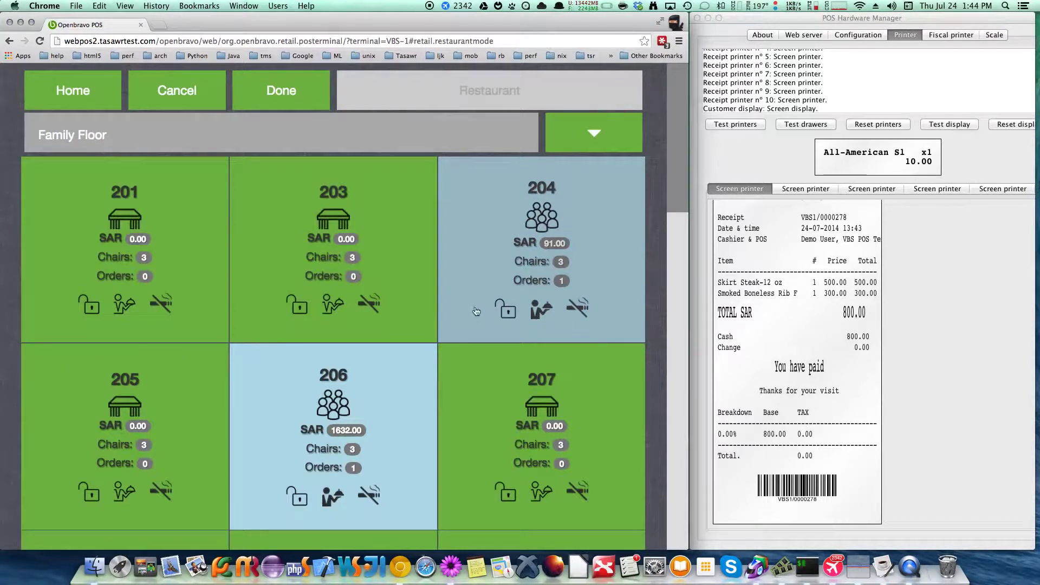
Step: Reopen table 204, create an additional receipt on it, and display the Breakfast products for ordering
left_click(593, 255)
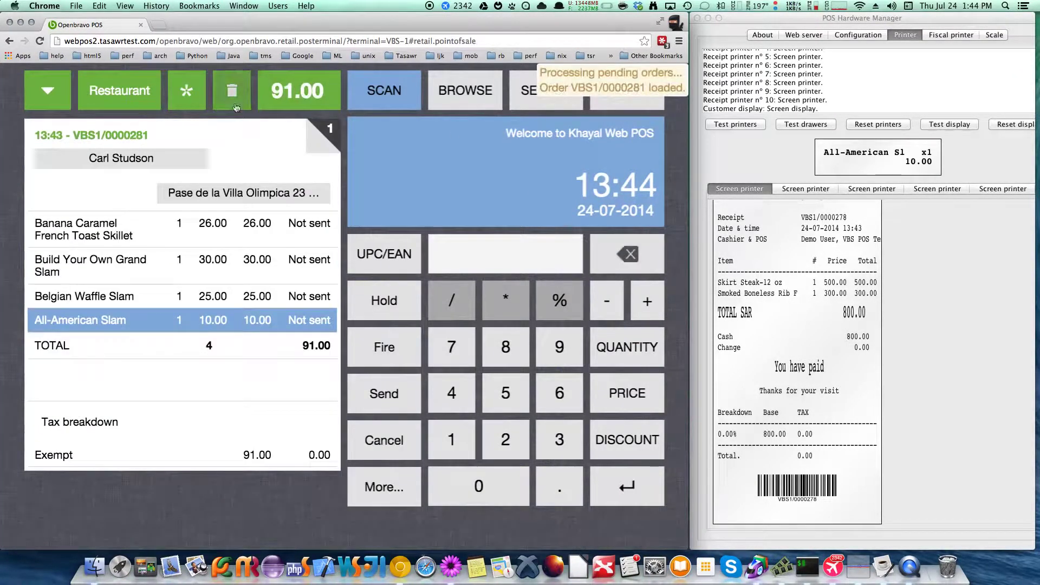
left_click(197, 90)
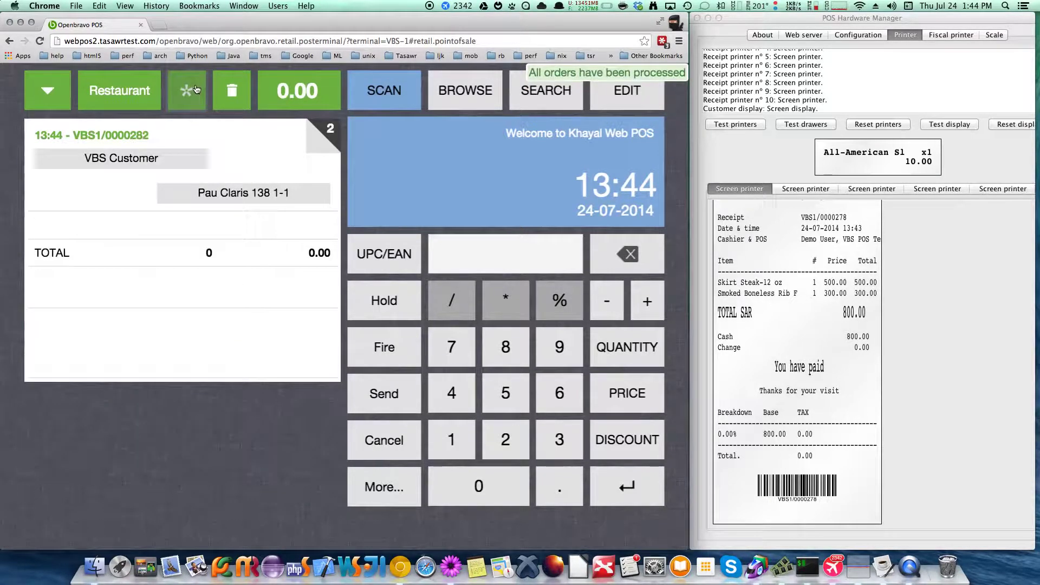
left_click(472, 99)
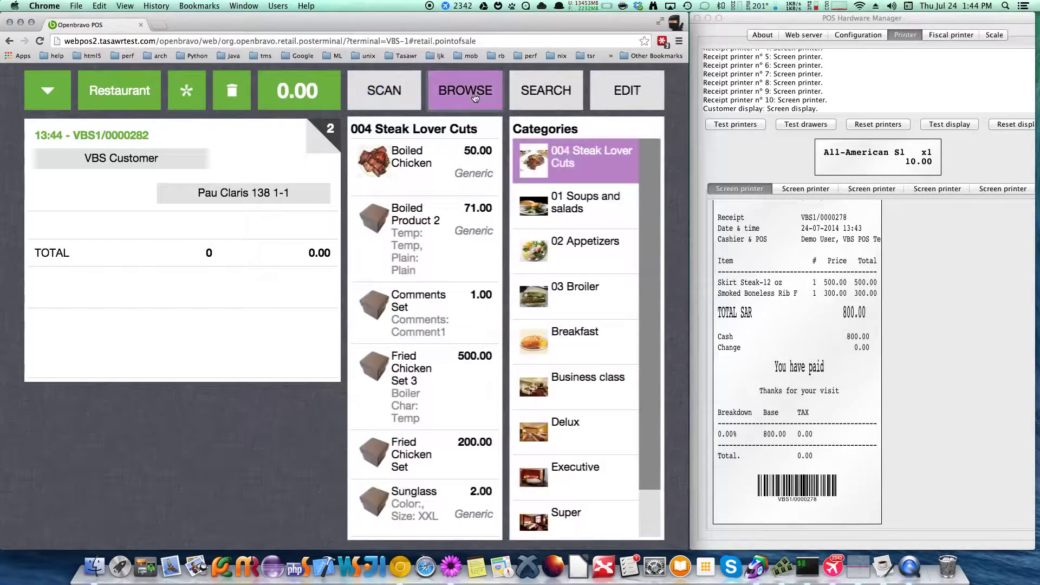
left_click(573, 338)
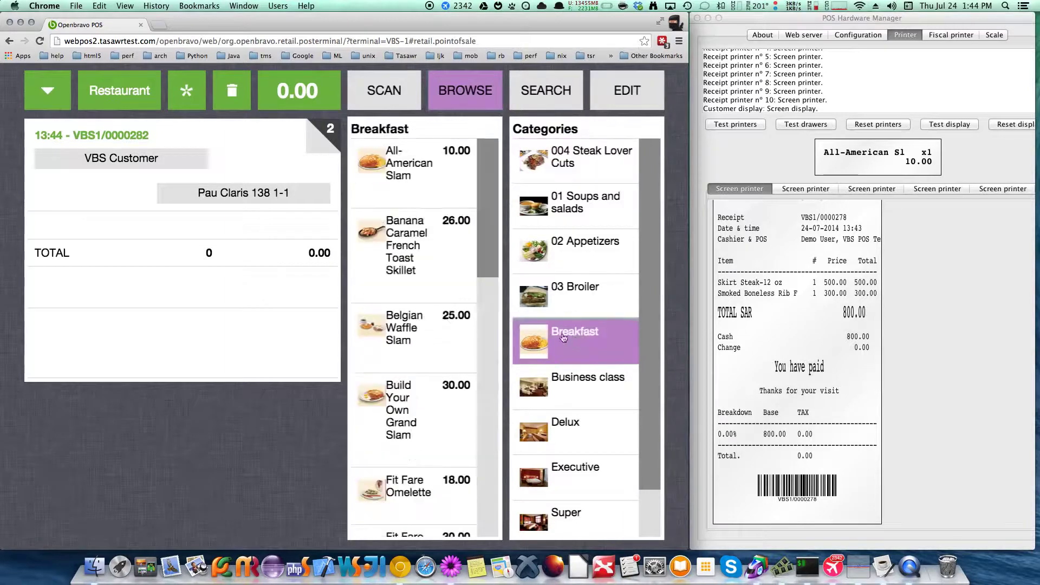
Step: Transfer the open order to table 204 with the receipt description "move it to 204" and 3 guests
left_click(394, 489)
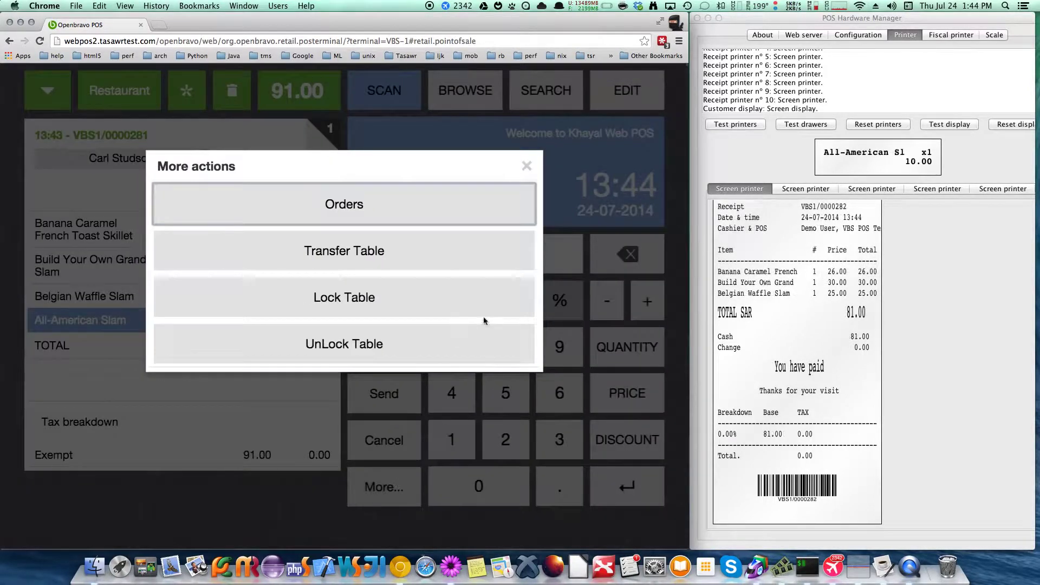
left_click(416, 255)
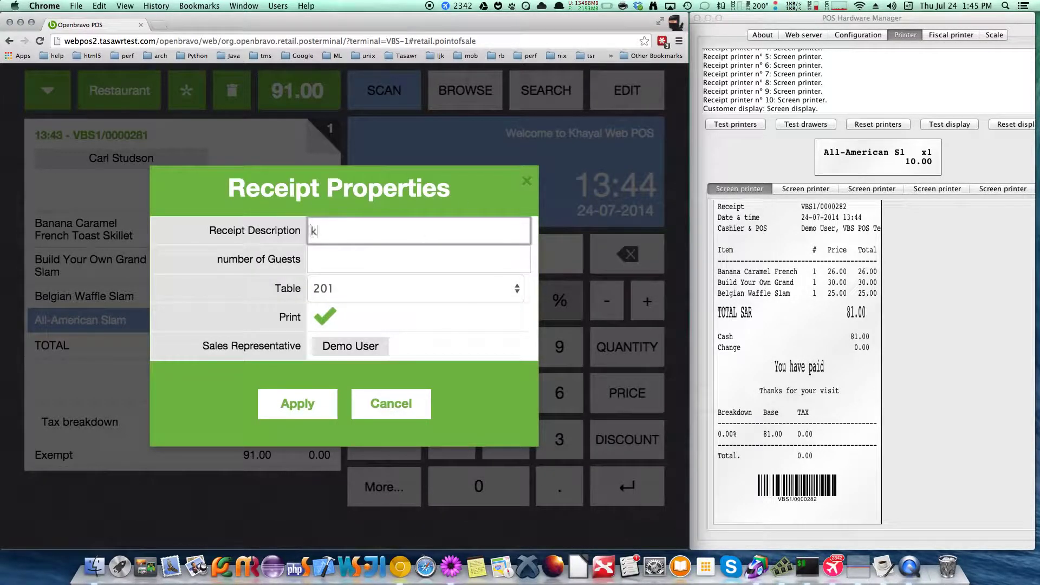
type("move it to 204")
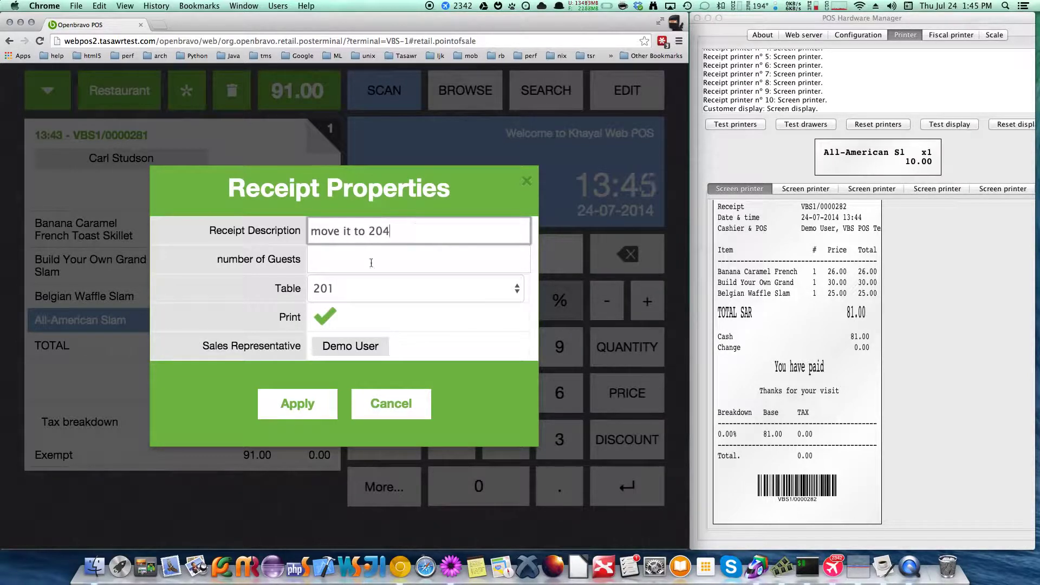
left_click(418, 260)
type("3")
left_click(422, 285)
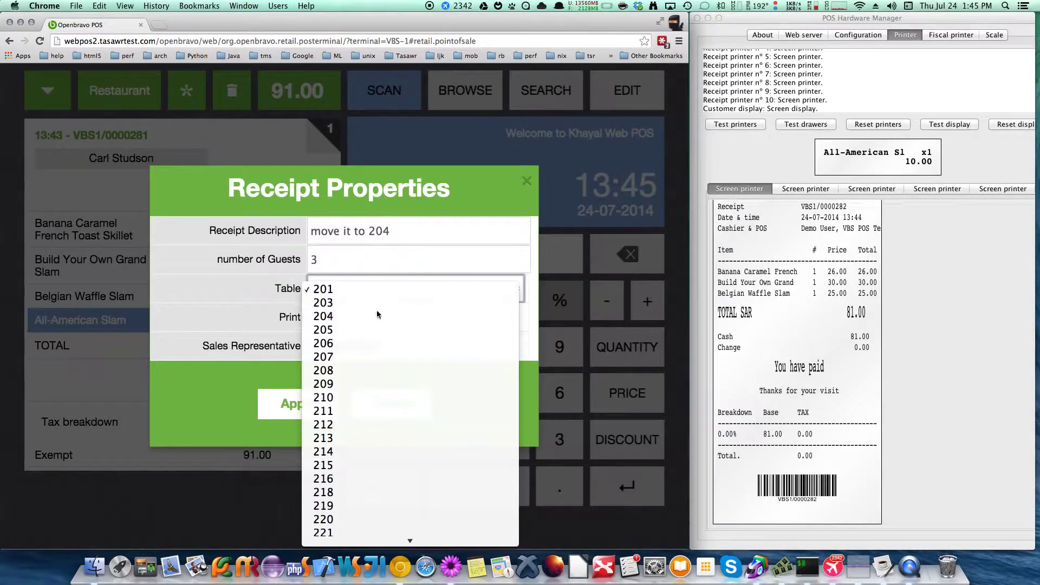
left_click(376, 310)
left_click(297, 404)
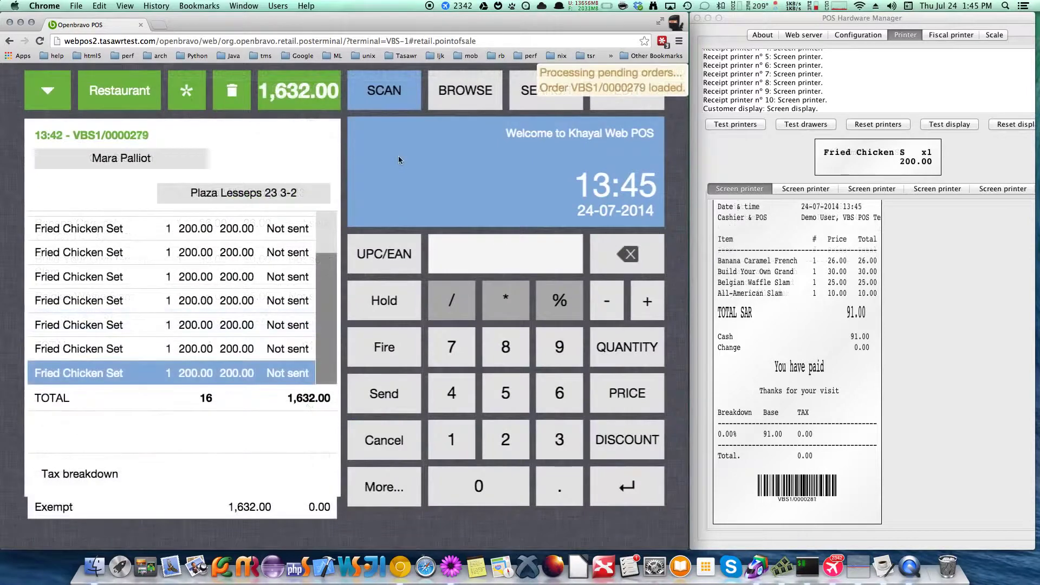
Step: Start a Split Order from the 1,632.00 order's additional payment methods, select its receipt, and switch items into the split
left_click(312, 94)
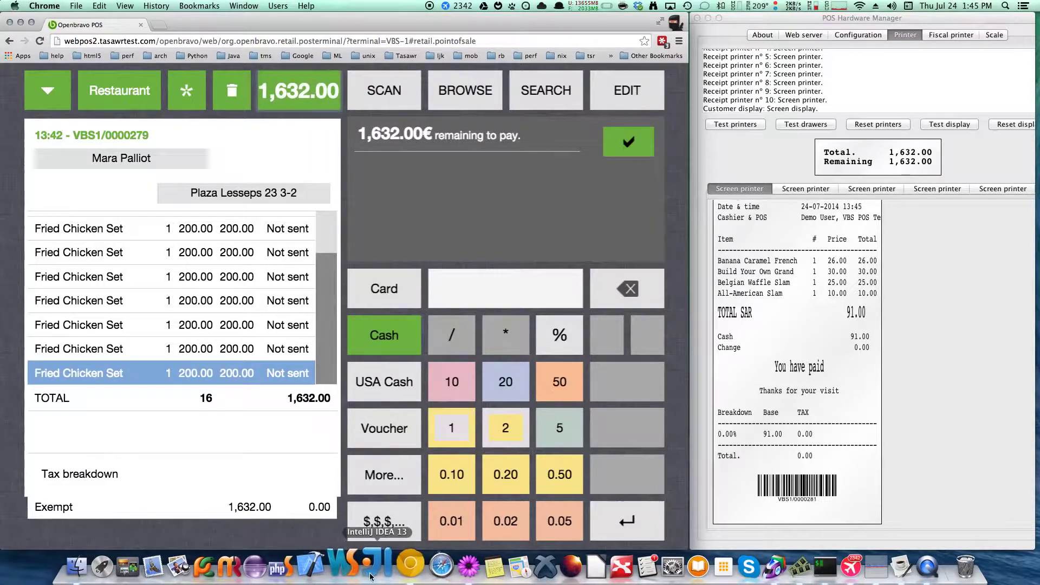
left_click(401, 475)
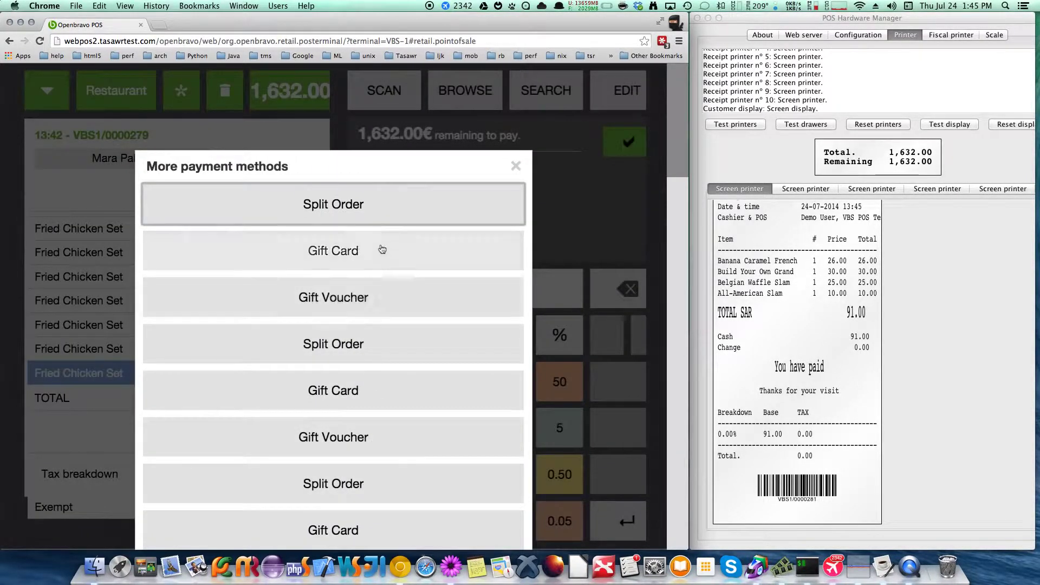
left_click(390, 204)
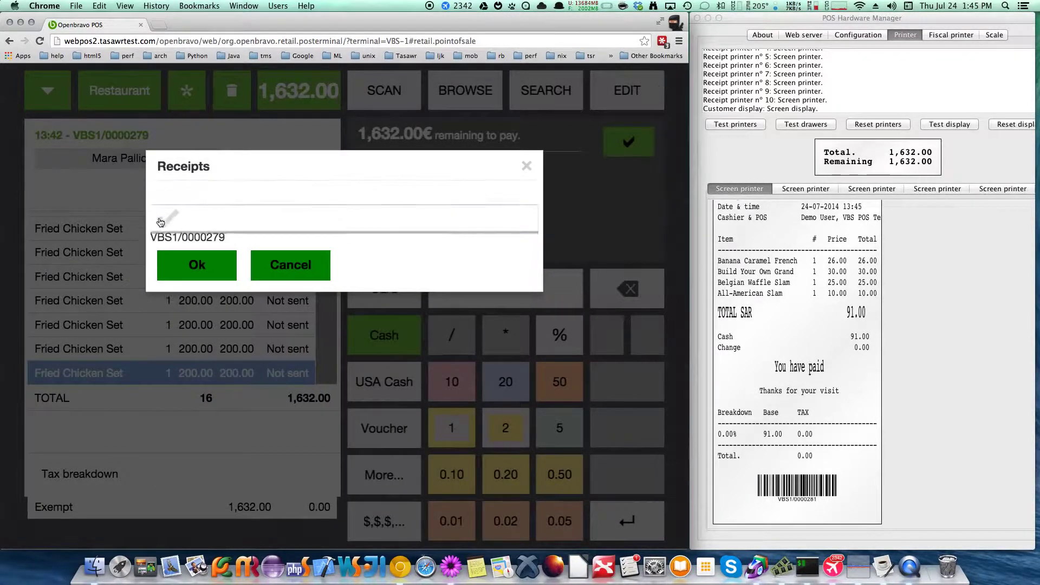
left_click(160, 222)
left_click(197, 255)
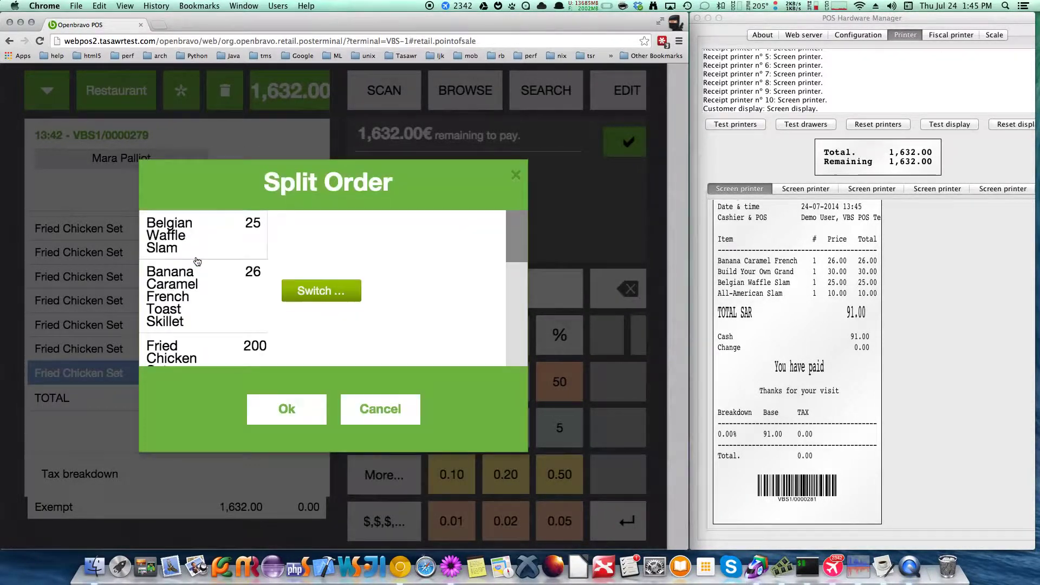
left_click(325, 291)
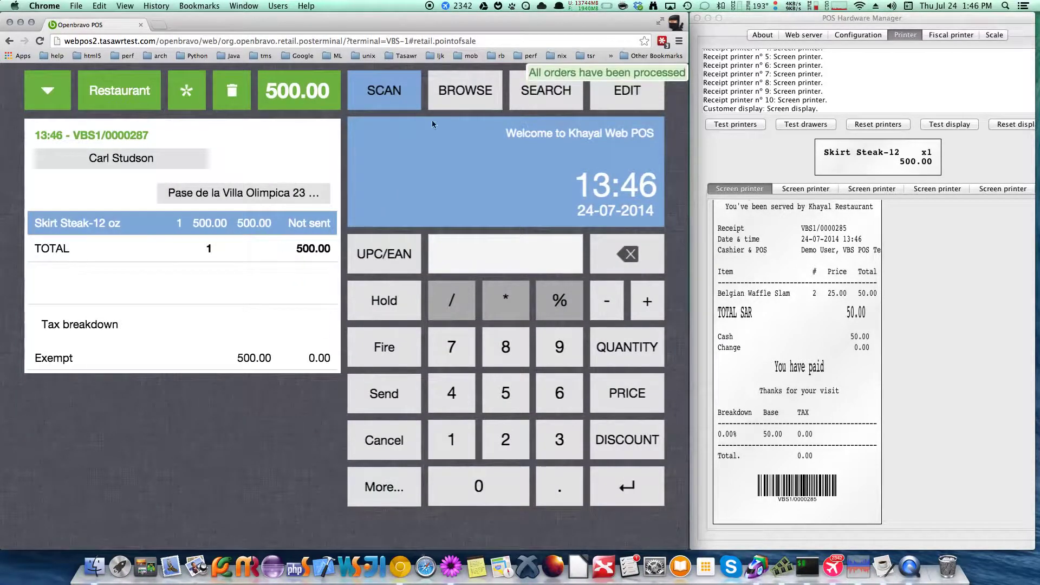
Step: Add Banana Caramel French Toast Skillet, All-American Slam, Build Your Own Grand Slam and Belgian Waffle Slam from Breakfast to the Skirt Steak order
left_click(485, 76)
left_click(576, 277)
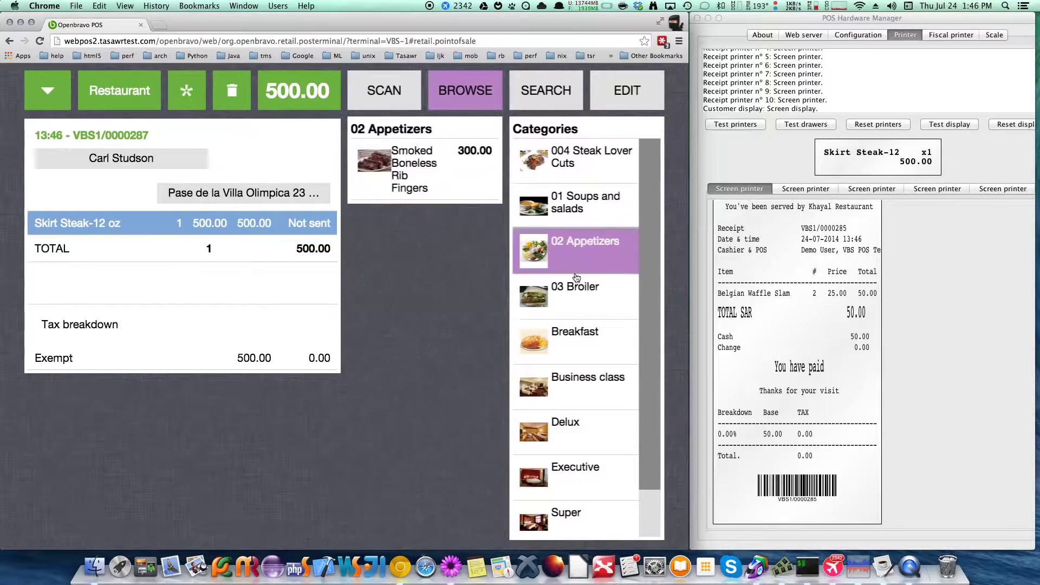
left_click(574, 338)
left_click(404, 239)
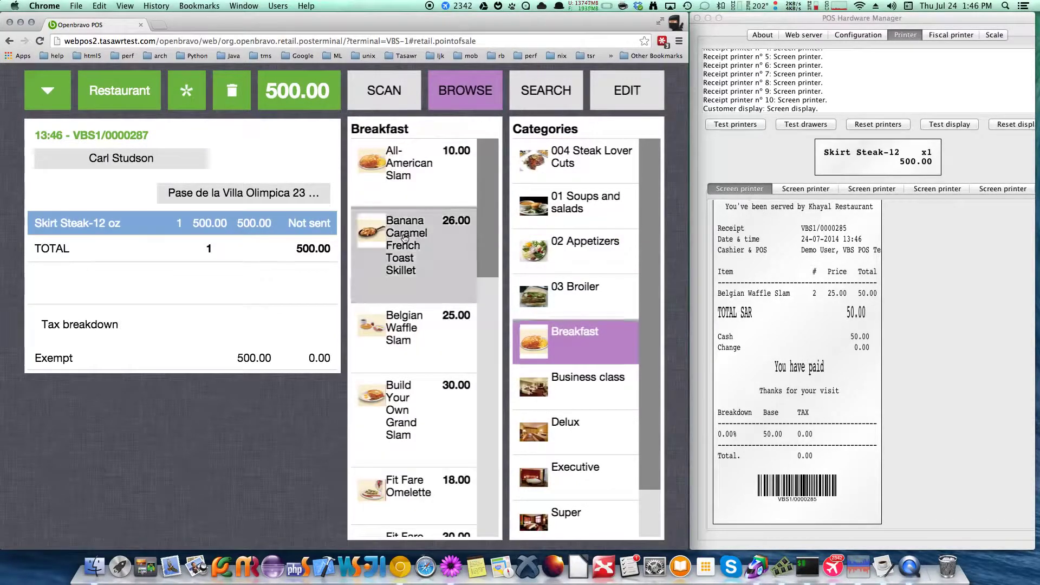
left_click(424, 147)
left_click(411, 426)
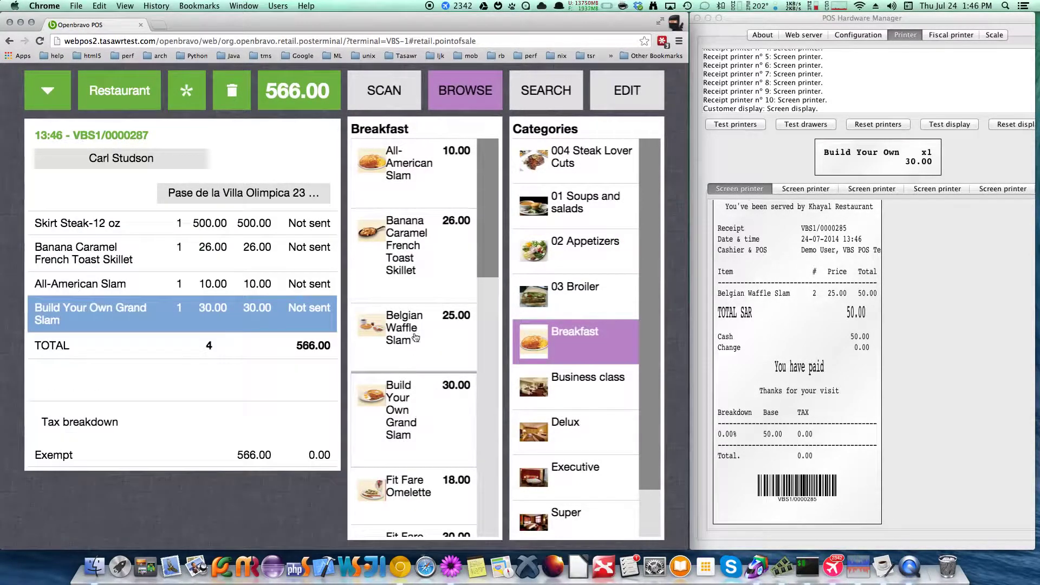
left_click(424, 327)
Step: Add Fit Fare Omelette, Fit Fare Veggie Skillet, Fit Slam and French Toast Slam from Breakfast to the order
scroll(424, 327, "down", 5)
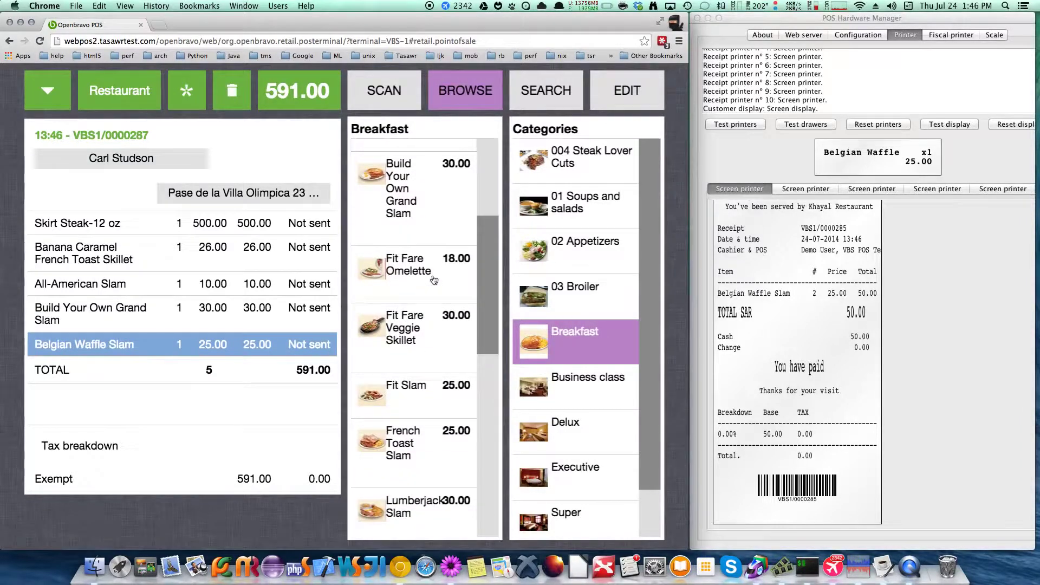
left_click(428, 282)
left_click(413, 373)
left_click(419, 403)
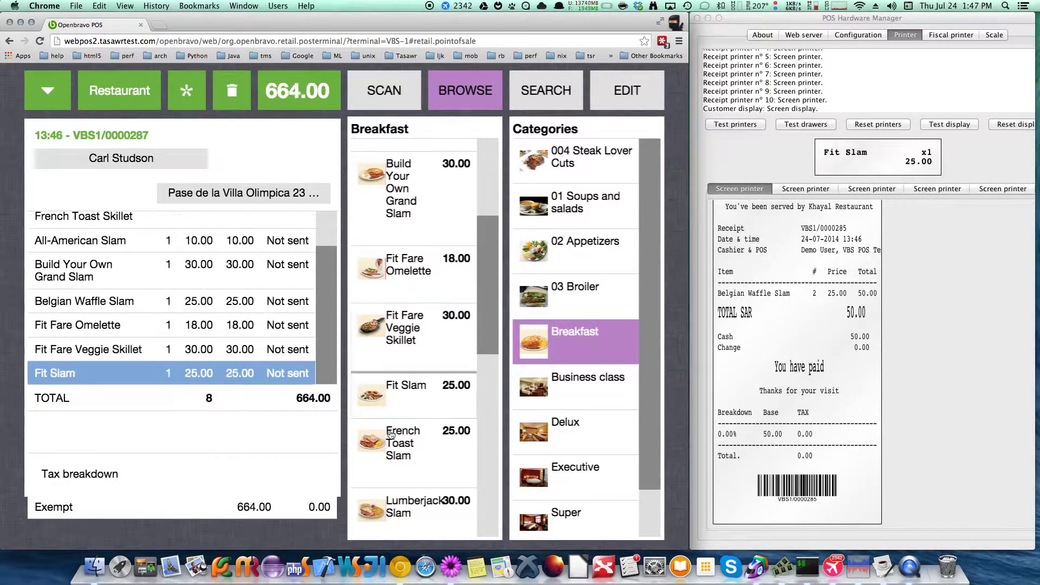
left_click(409, 442)
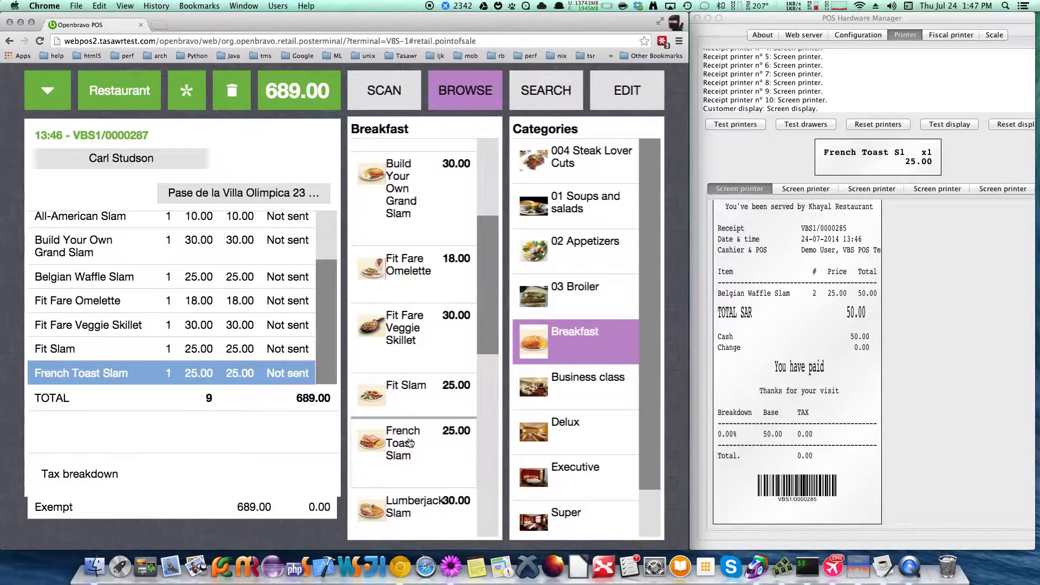
Step: Try to put the Build Your Own Grand Slam order line on hold
left_click(282, 260)
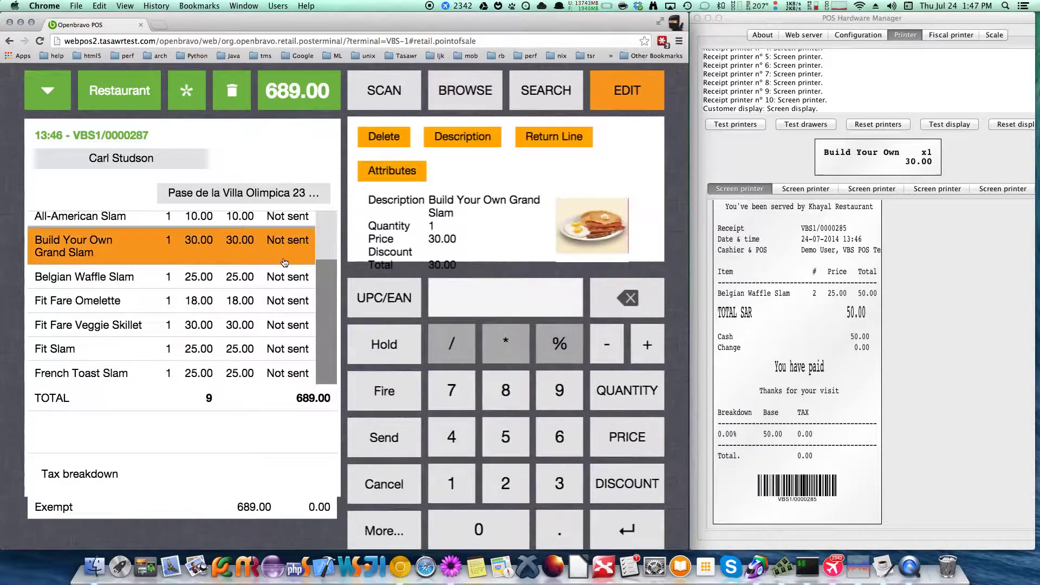
left_click(391, 345)
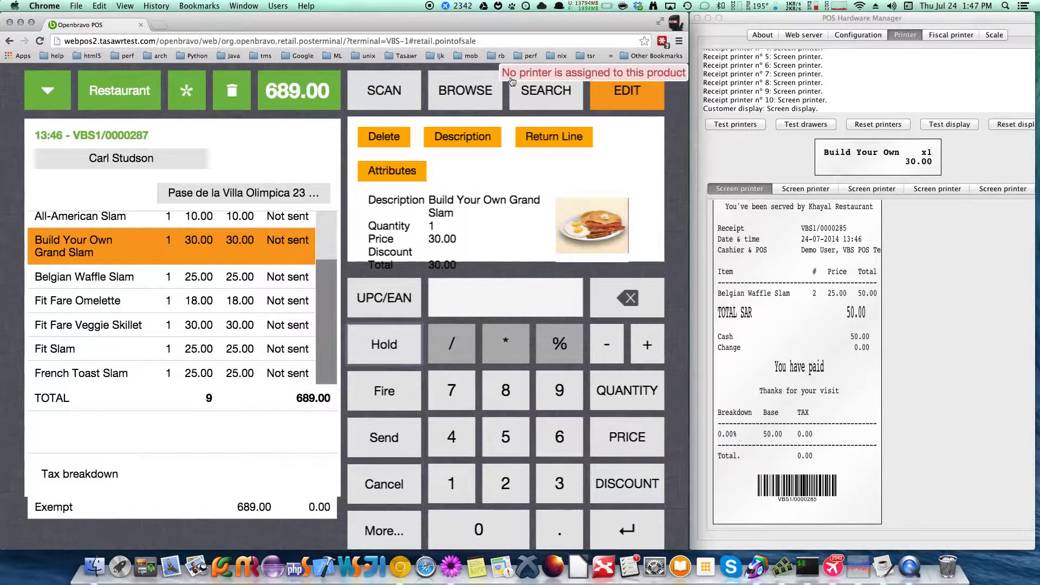
Step: Search the products for "set", add Fried Chicken Set to the order, and put that line on hold
left_click(542, 91)
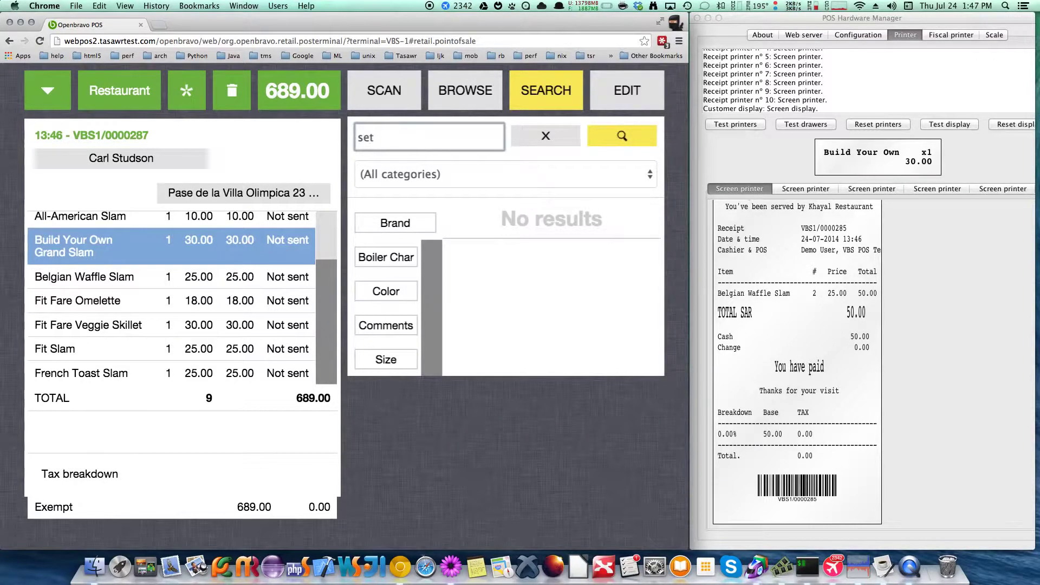
key("Return")
left_click(540, 271)
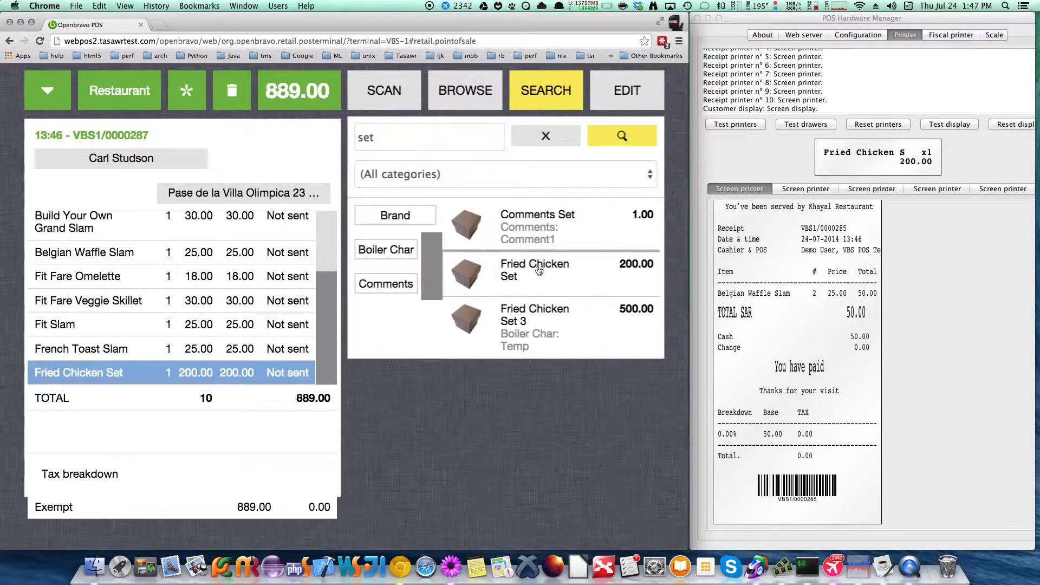
left_click(191, 380)
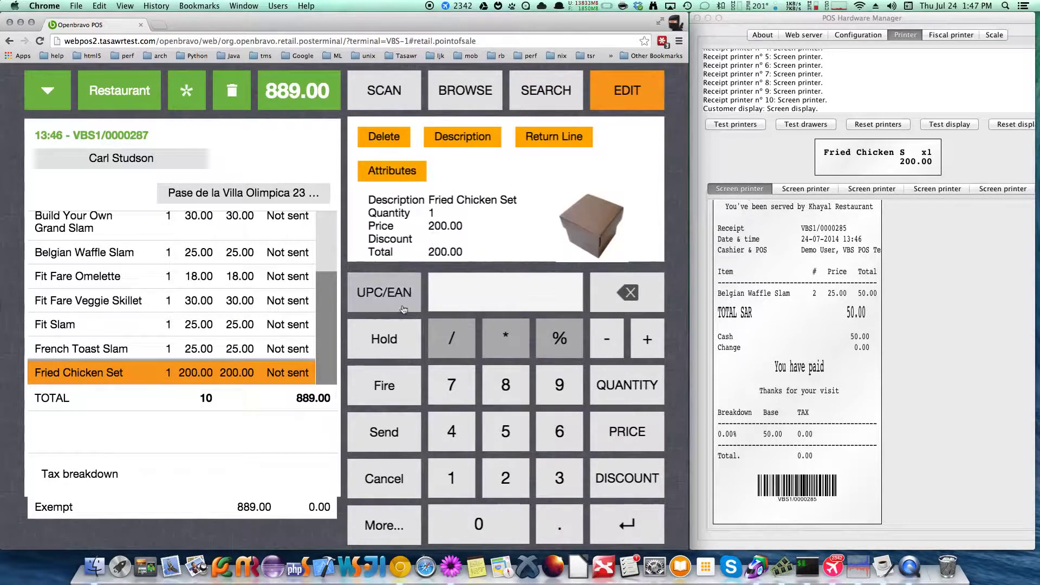
left_click(398, 337)
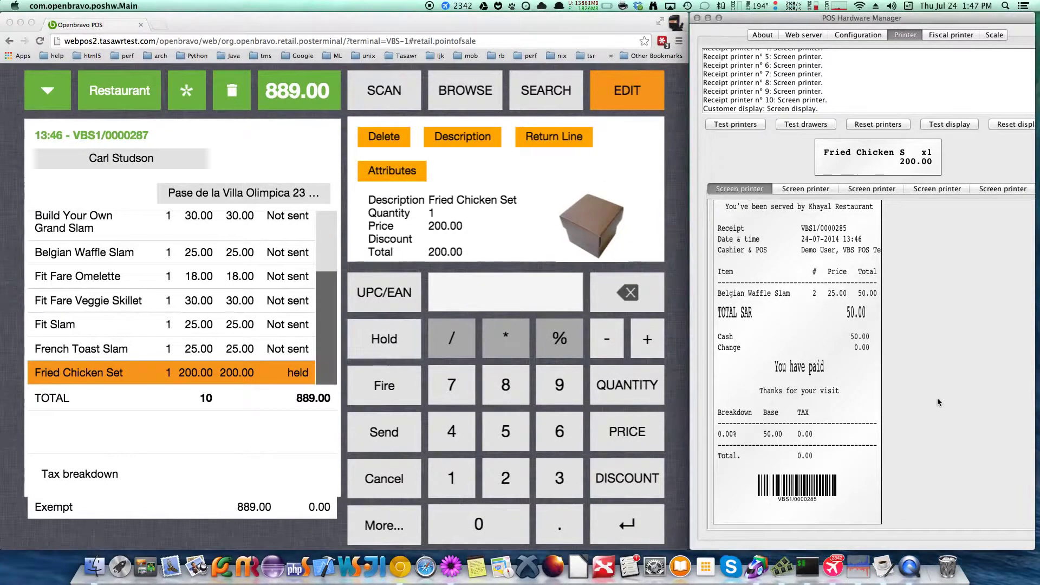
Step: Switch to POS Hardware Manager and examine the hold message on the second and third screen printers
left_click(937, 398)
left_click(812, 190)
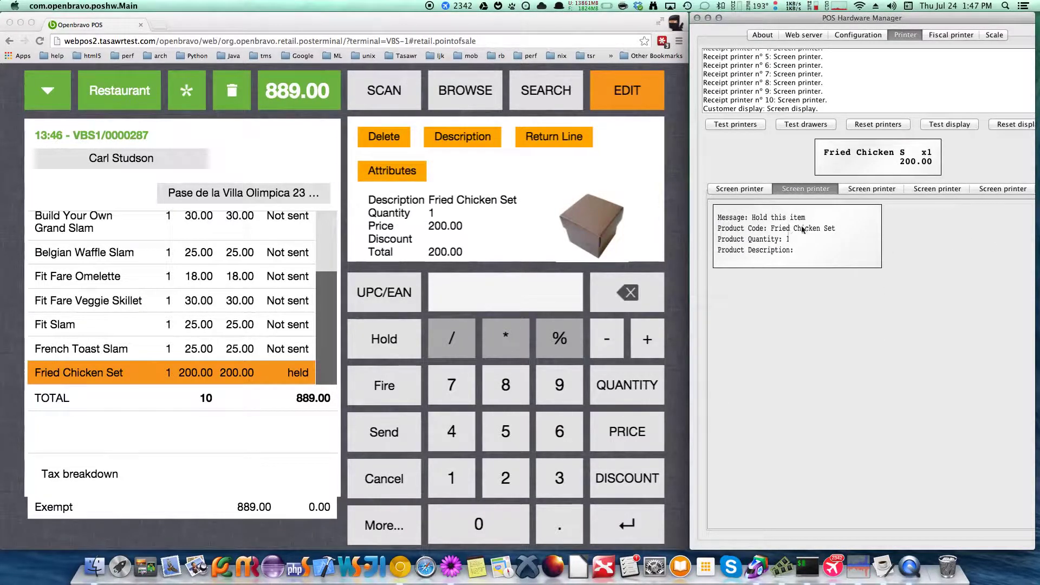
left_click(861, 188)
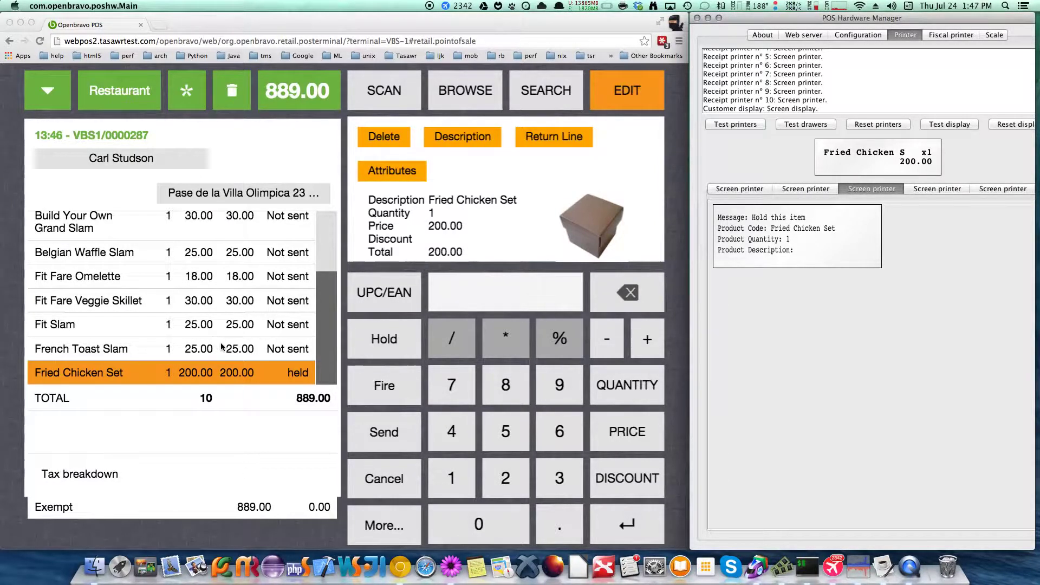
Step: Return to the web POS and try to fire the Fit Fare Omelette order line
left_click(466, 87)
left_click(466, 87)
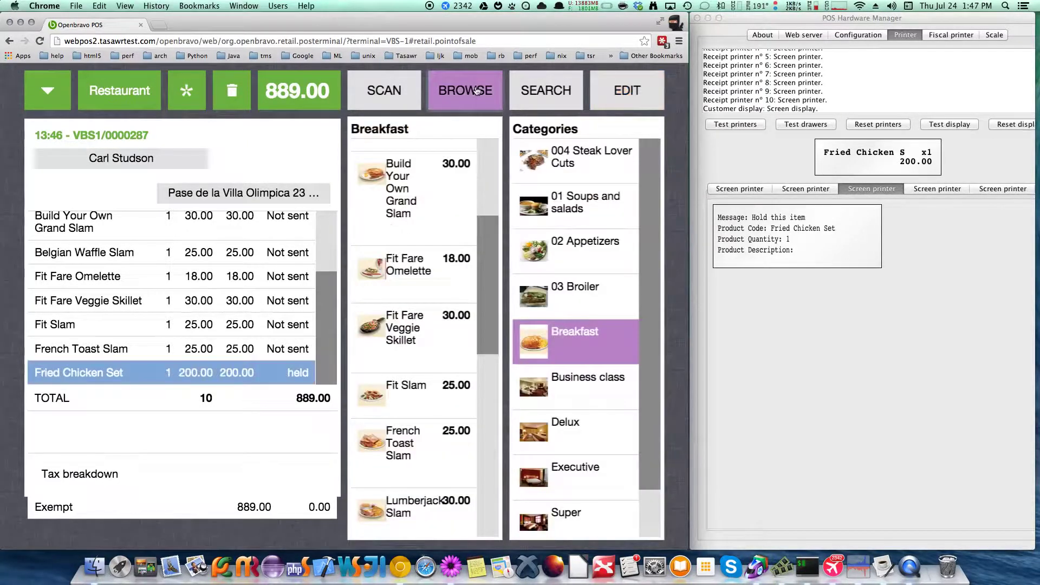
left_click(187, 281)
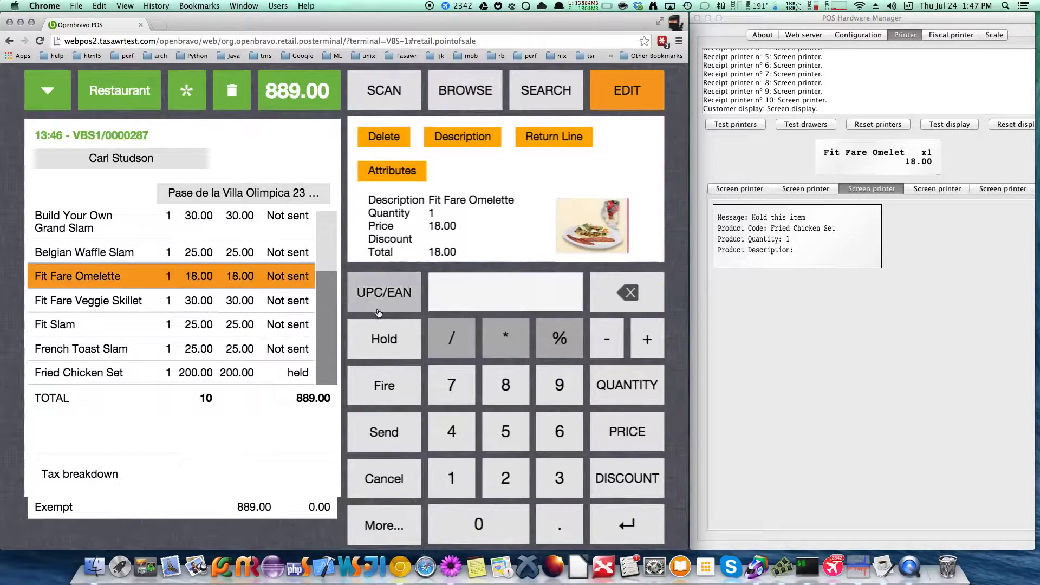
left_click(396, 382)
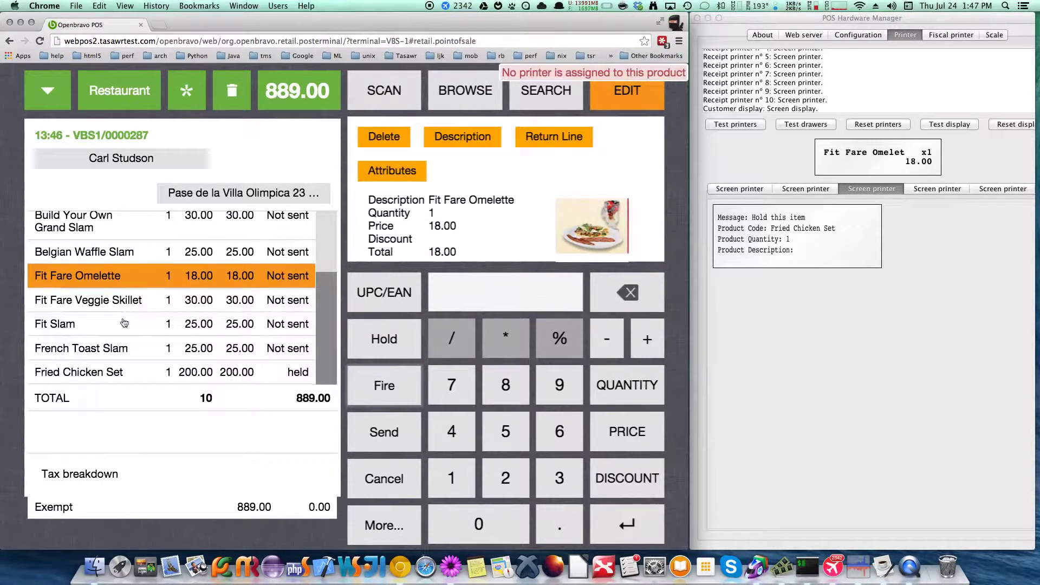
Step: Fire the Fried Chicken Set order line and check its fire message in POS Hardware Manager
left_click(101, 378)
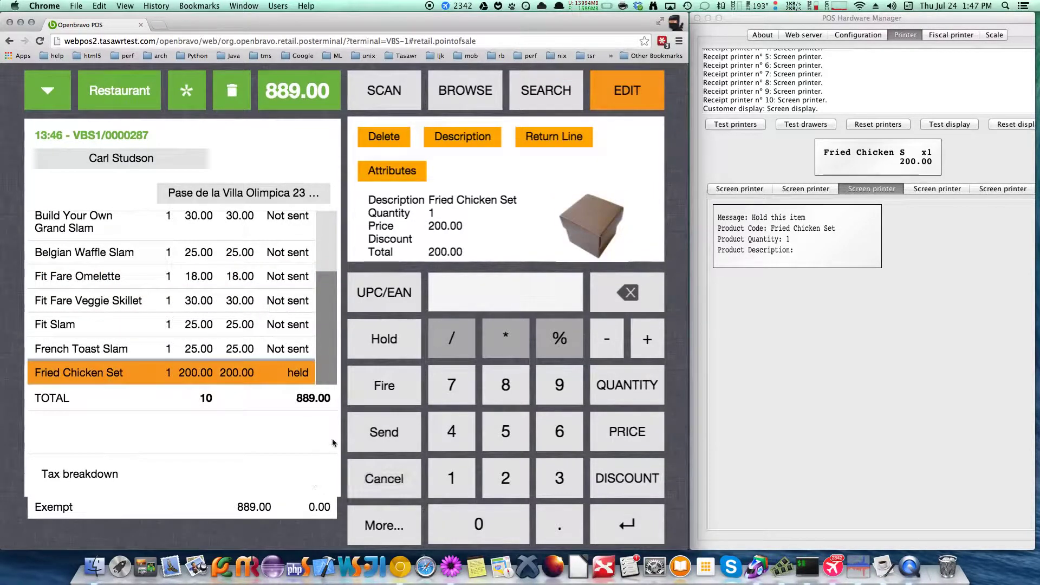
left_click(400, 389)
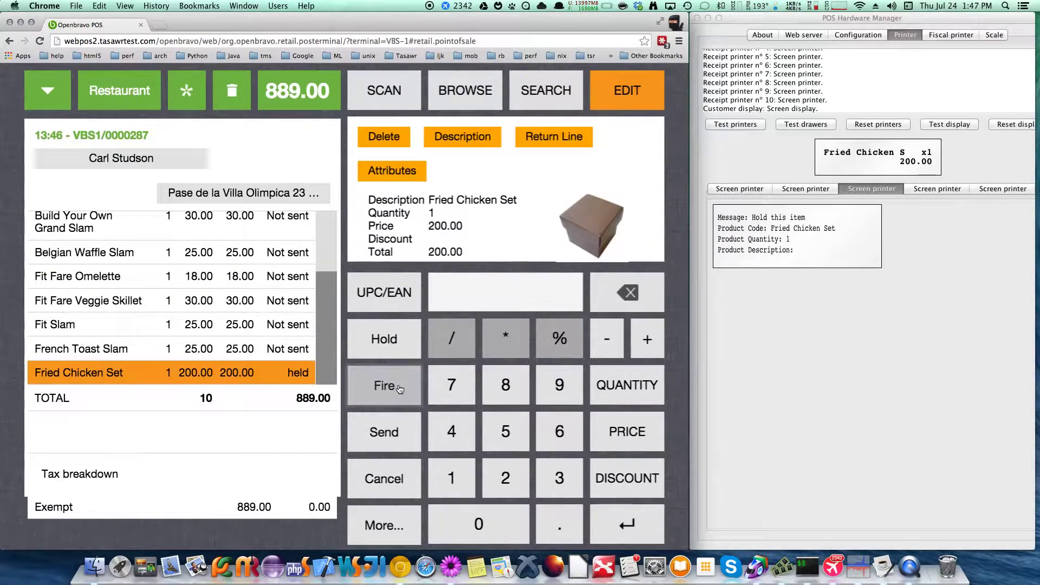
left_click(964, 345)
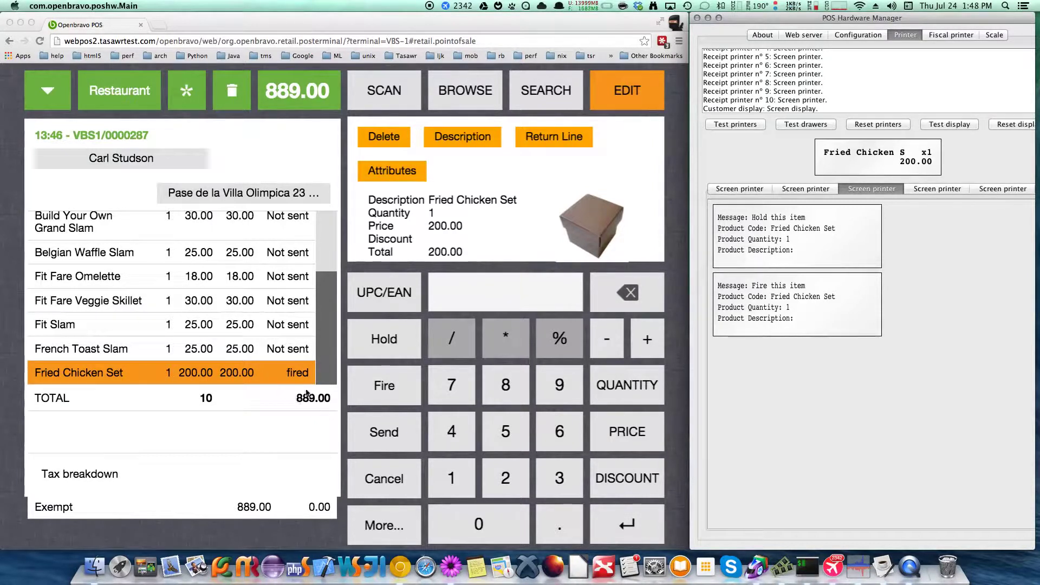
Step: Send the Fried Chicken Set order line from the web POS and check the other screen printers in POS Hardware Manager for its message
left_click(389, 431)
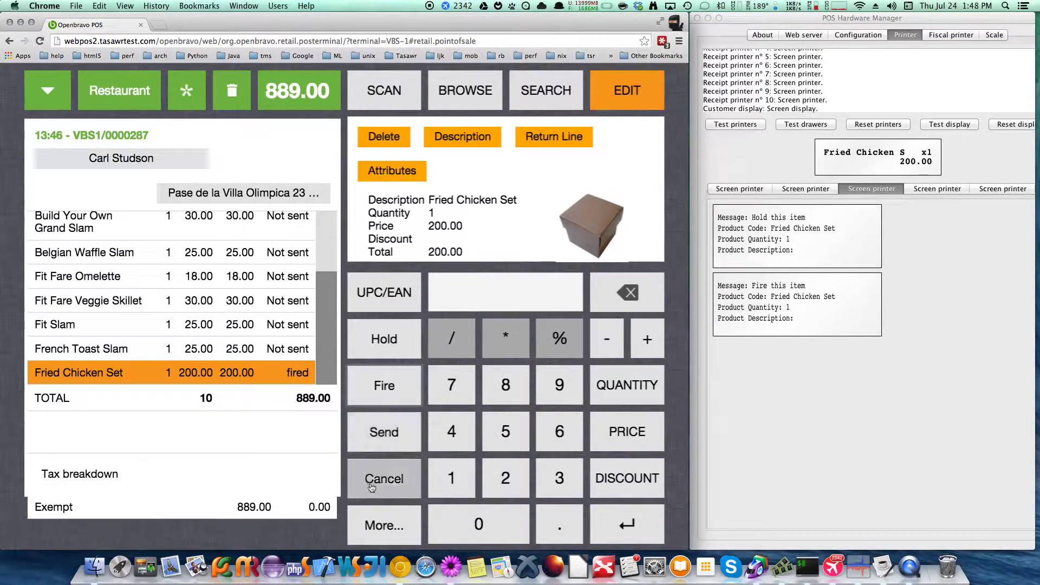
left_click(383, 433)
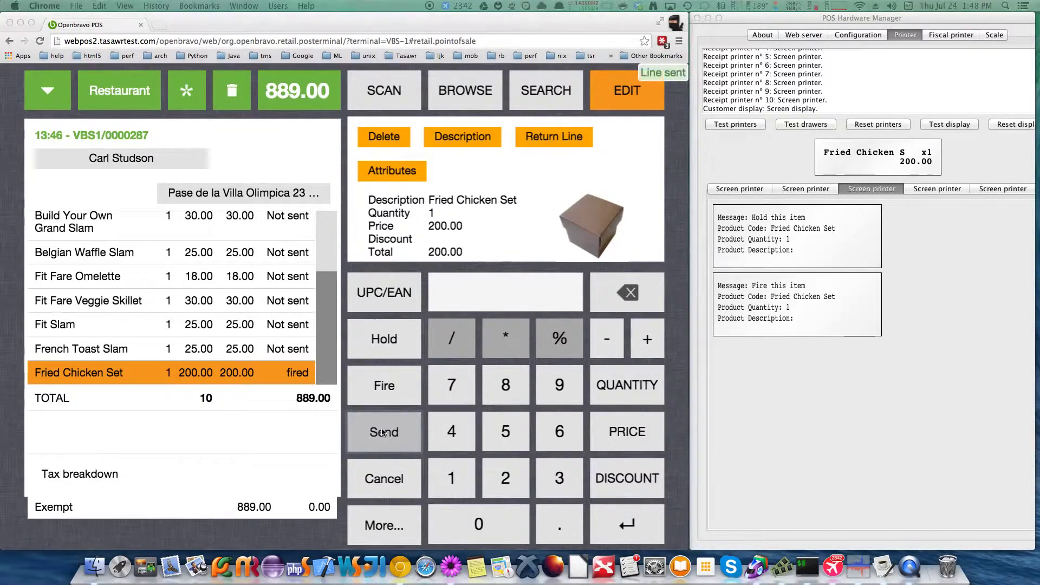
left_click(1030, 297)
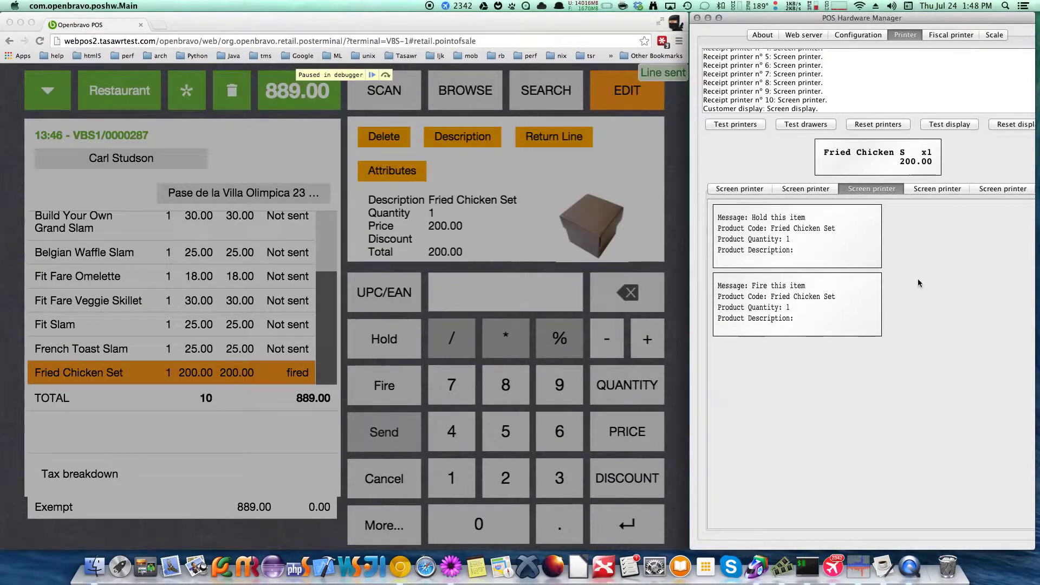
left_click(823, 191)
left_click(738, 189)
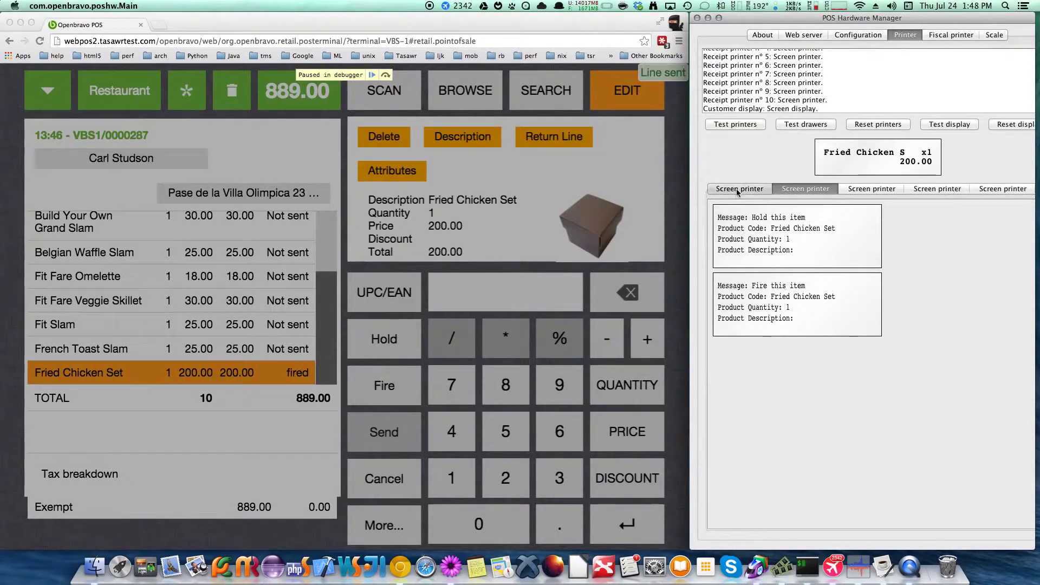
left_click(929, 189)
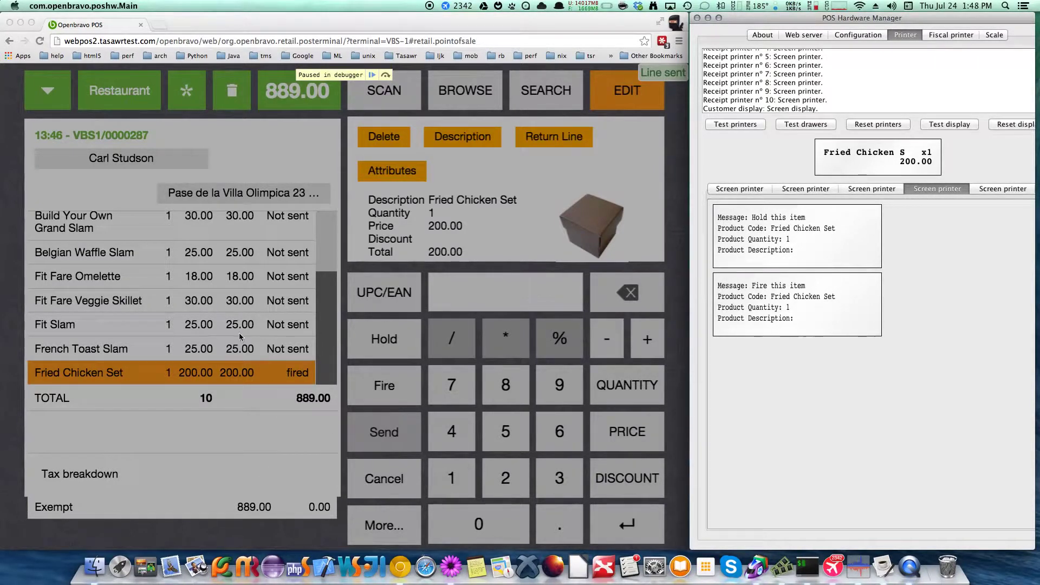
Step: Resume the web POS page paused in the debugger and check the send message in POS Hardware Manager
left_click(373, 74)
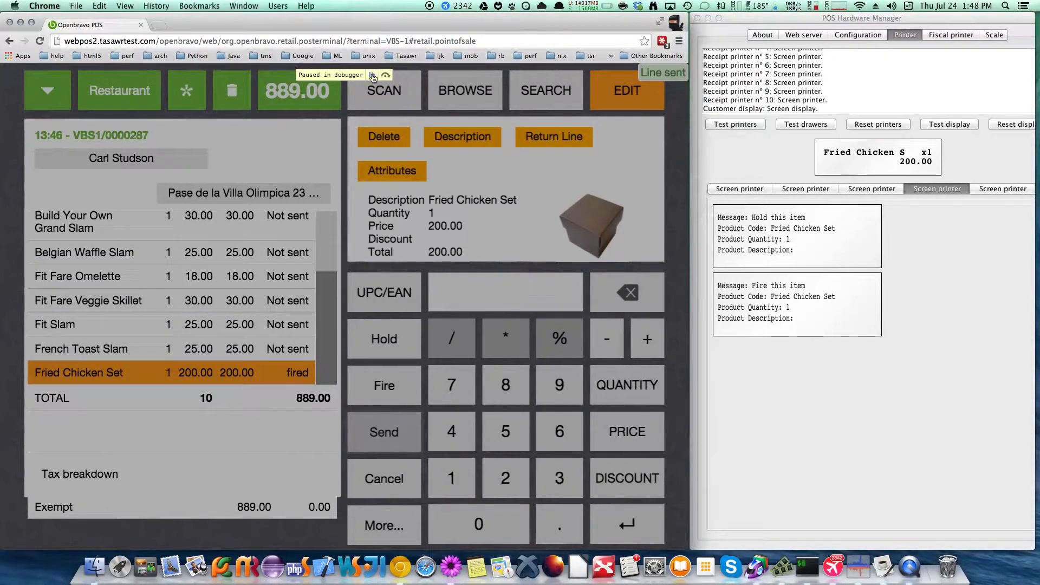
left_click(372, 75)
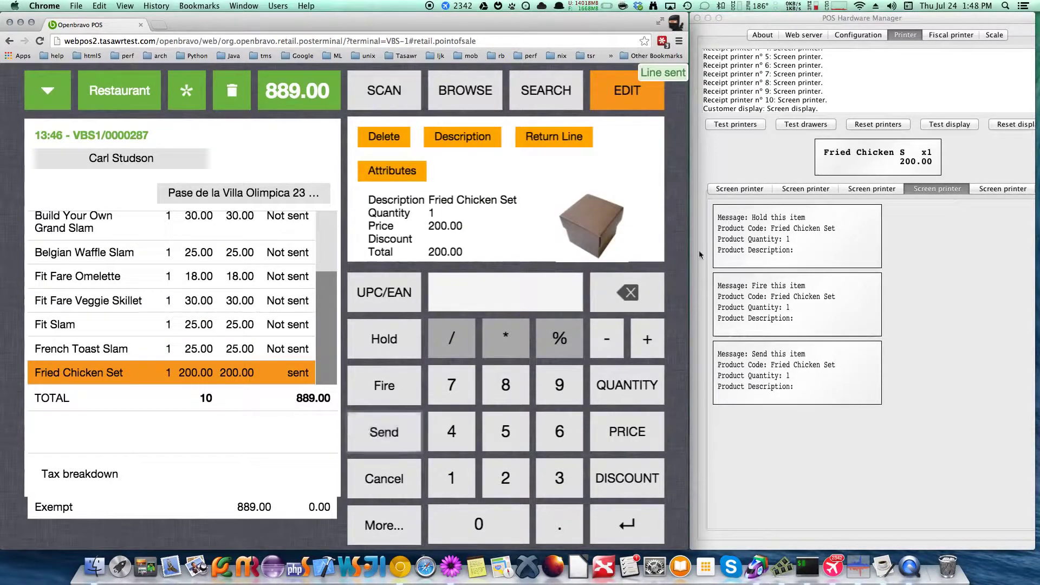
left_click(933, 327)
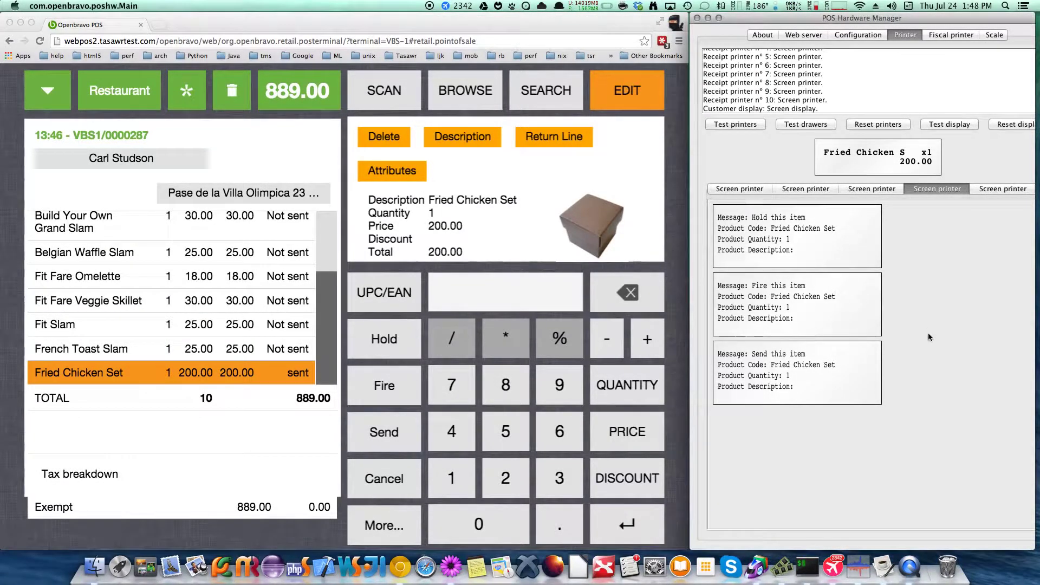
Step: Cancel the Fried Chicken Set order line in the web POS and check its cancel message in POS Hardware Manager
left_click(233, 370)
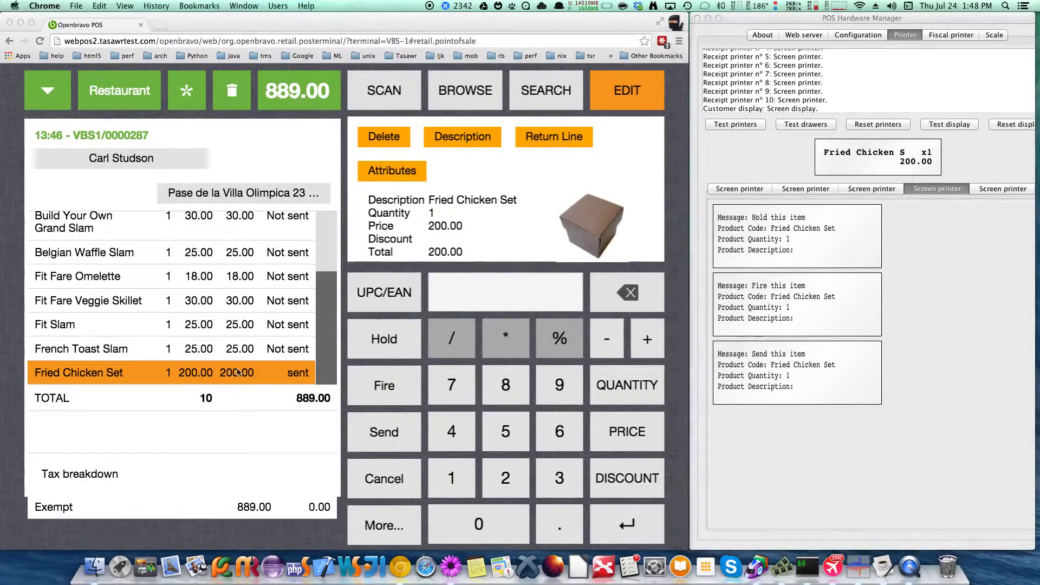
left_click(388, 478)
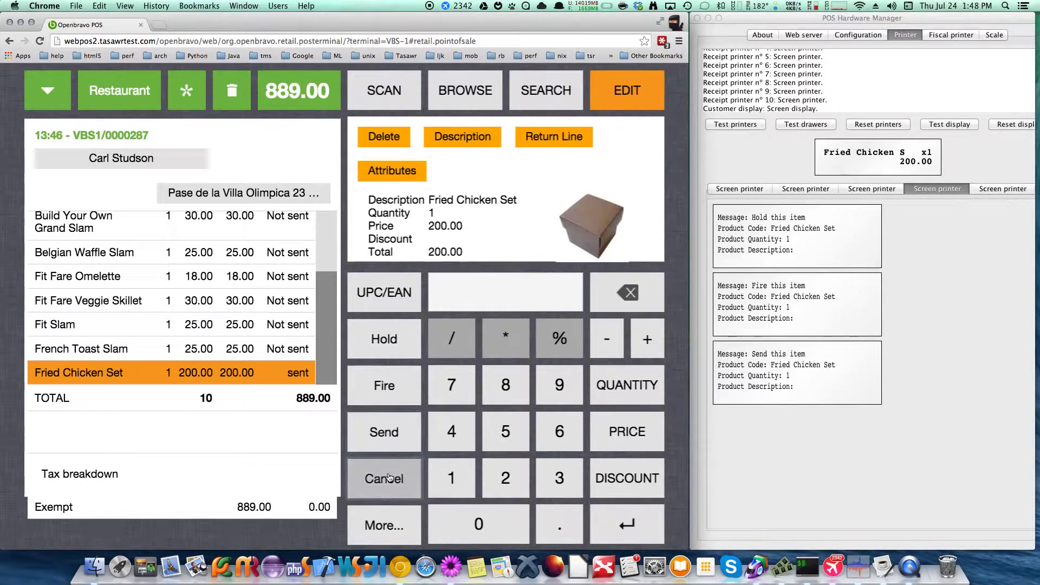
left_click(848, 350)
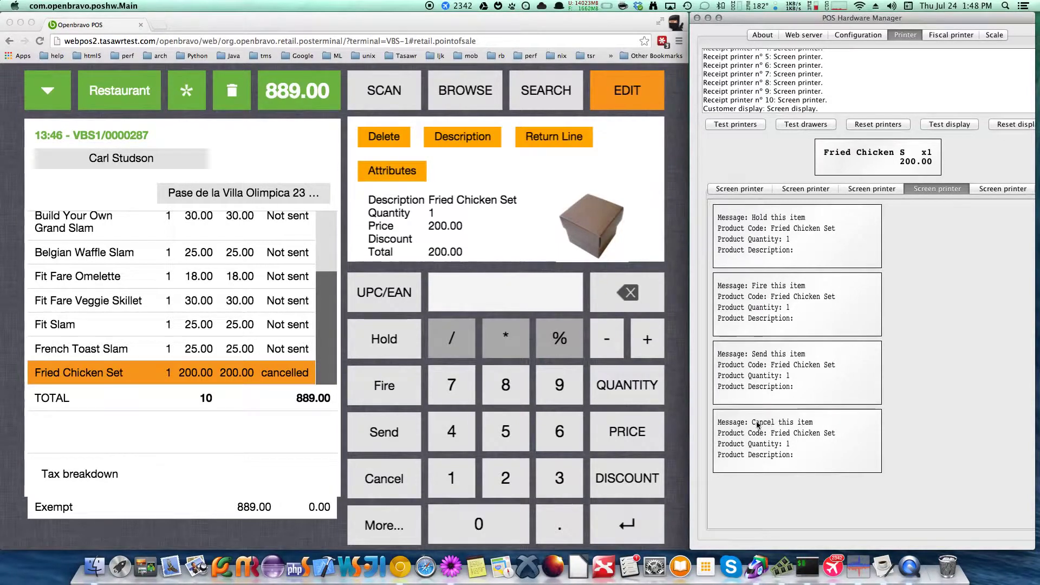
Step: Return to the web POS, select the French Toast Slam line, and send the whole order through the additional order actions
left_click(198, 345)
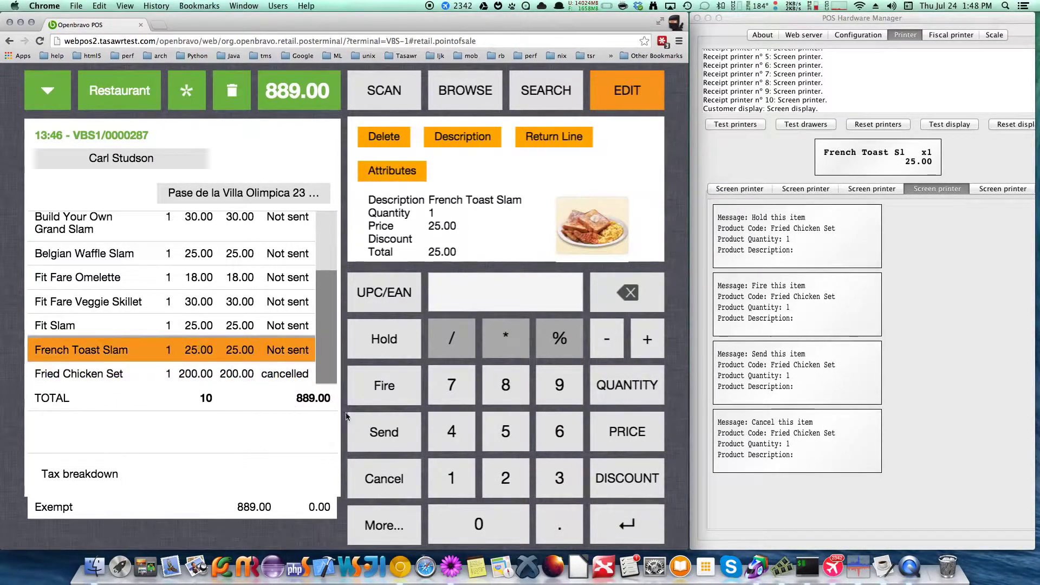
left_click(396, 526)
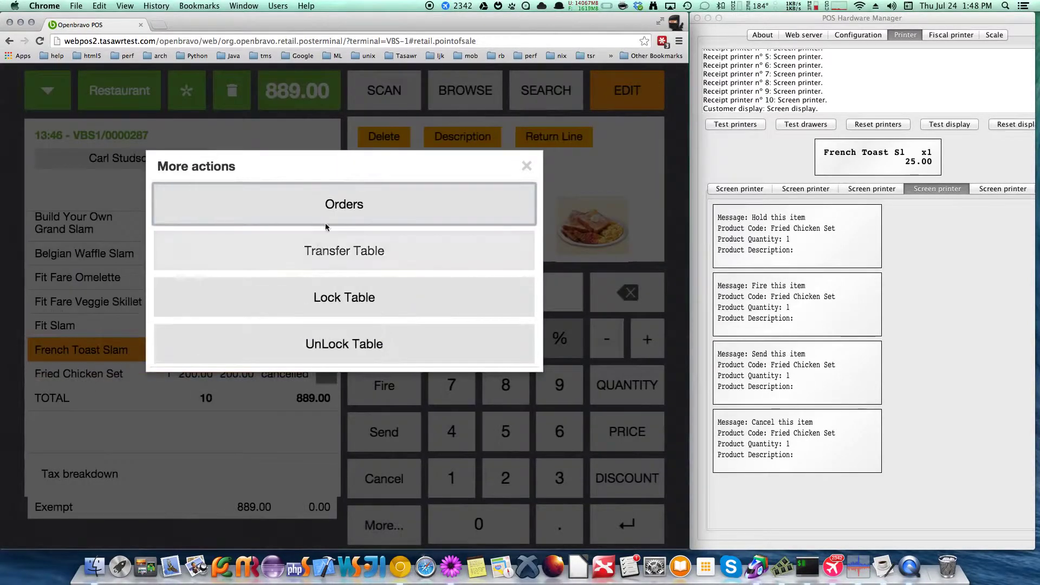
left_click(359, 204)
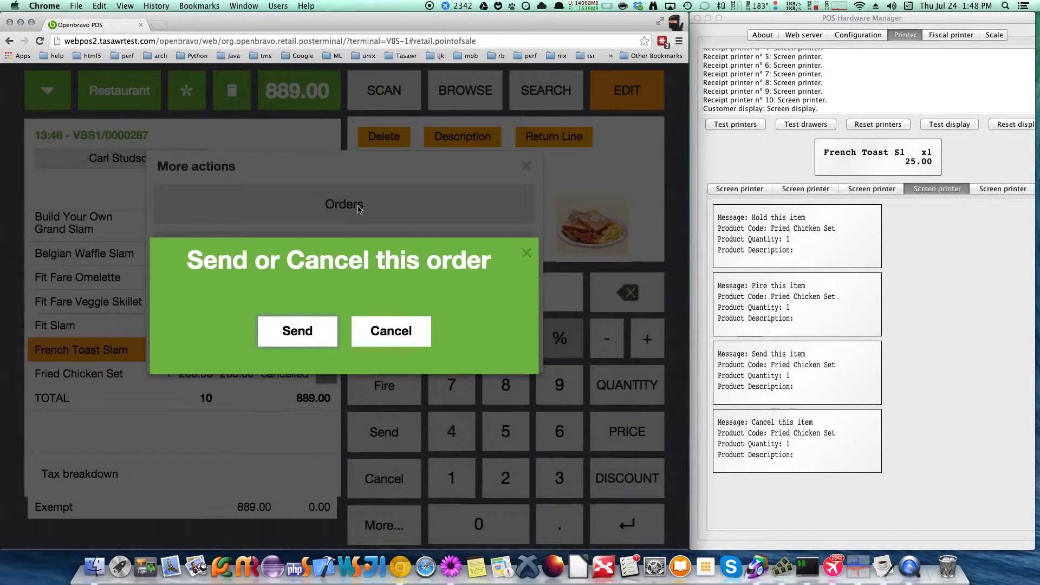
left_click(301, 336)
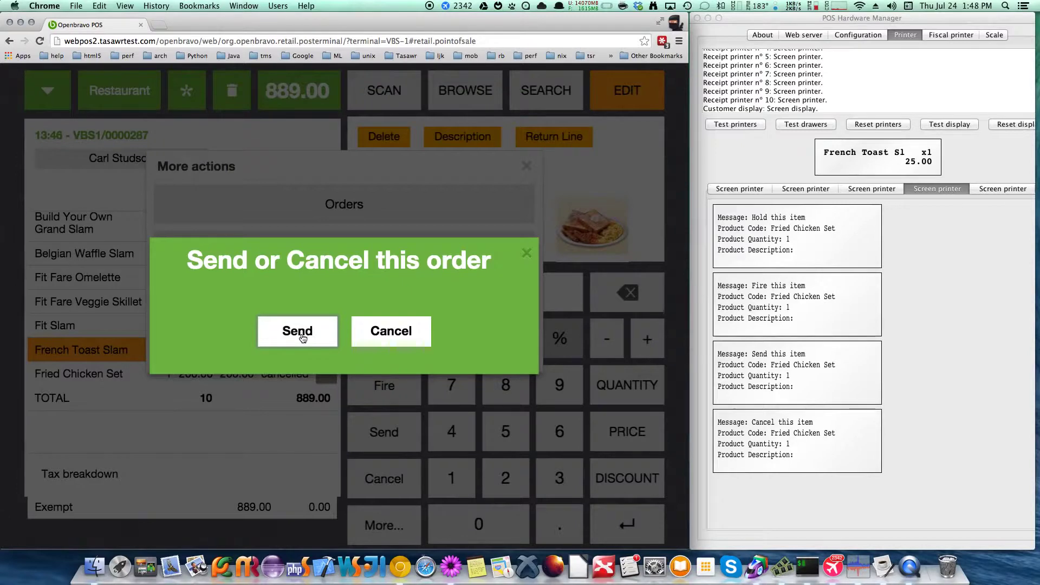